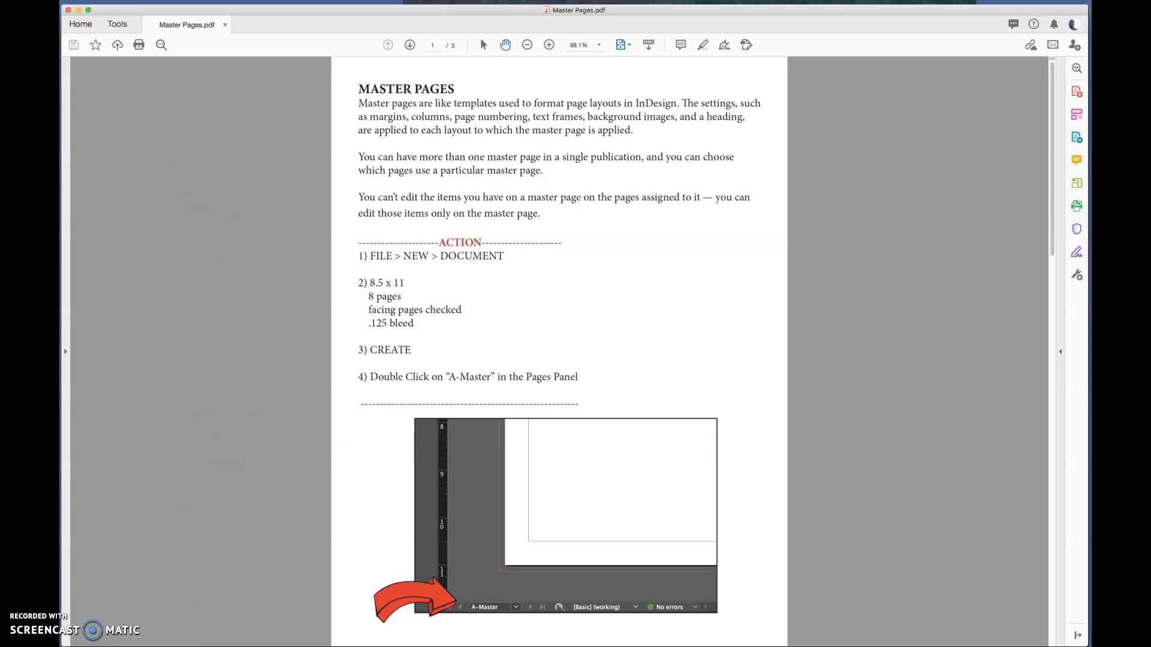
- Switch to InDesign and create an 8.5 x 11 in document with 8 facing pages and a 0.125 in bleed
left_click(77, 9)
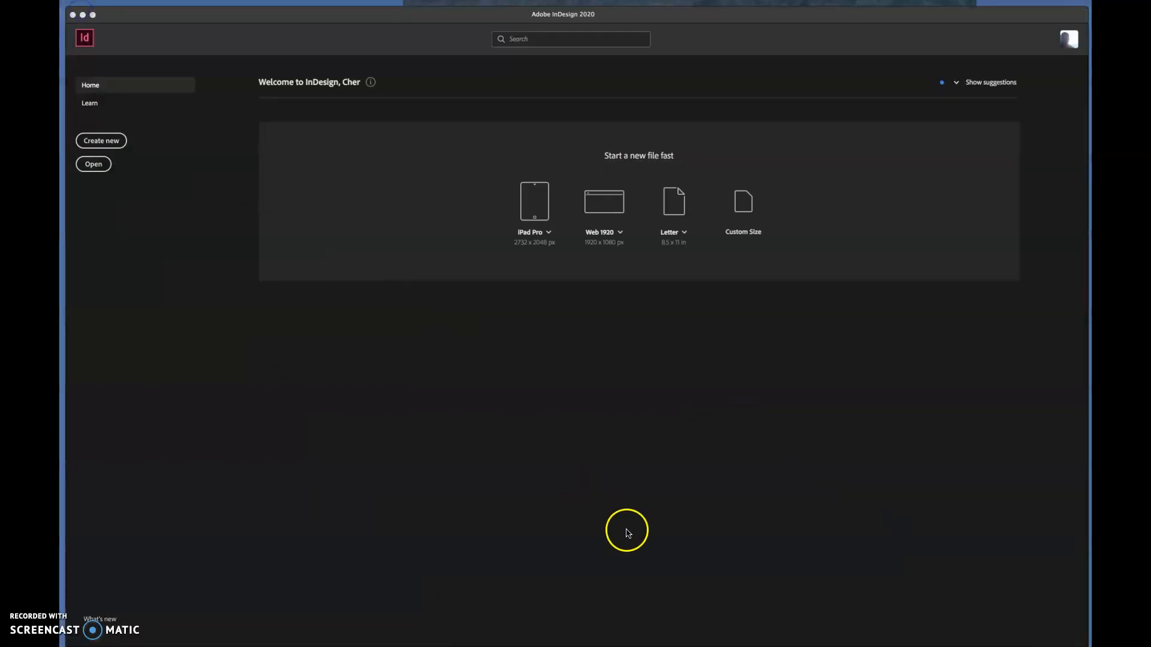
left_click(114, 144)
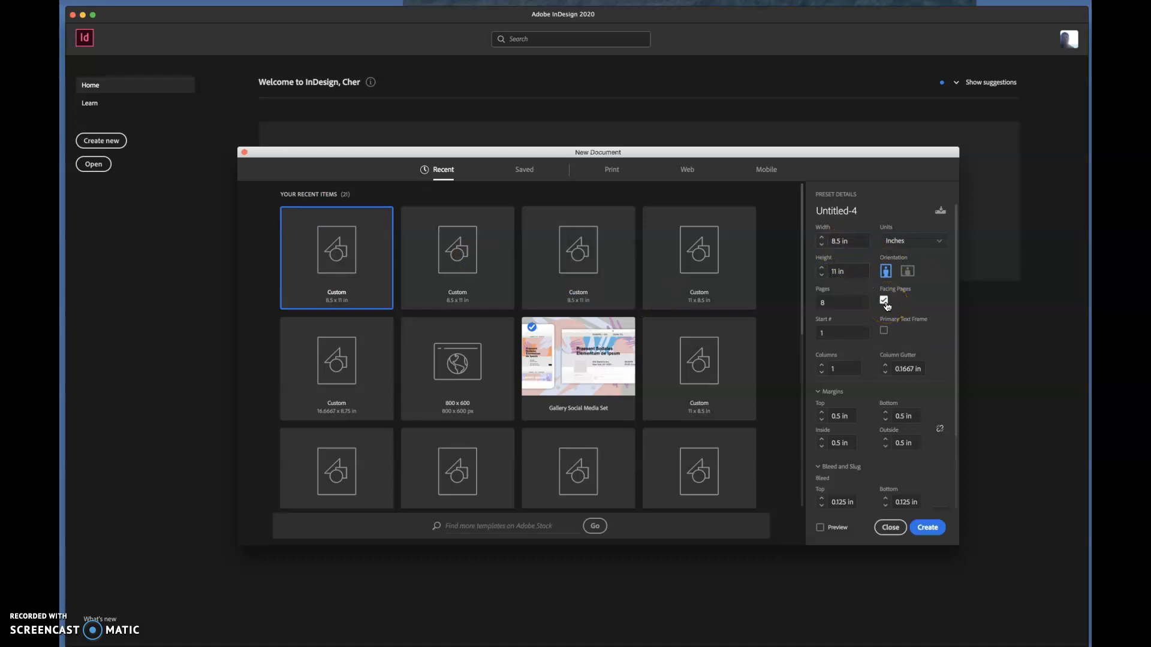
left_click(823, 301)
scroll(835, 334, "down", 4)
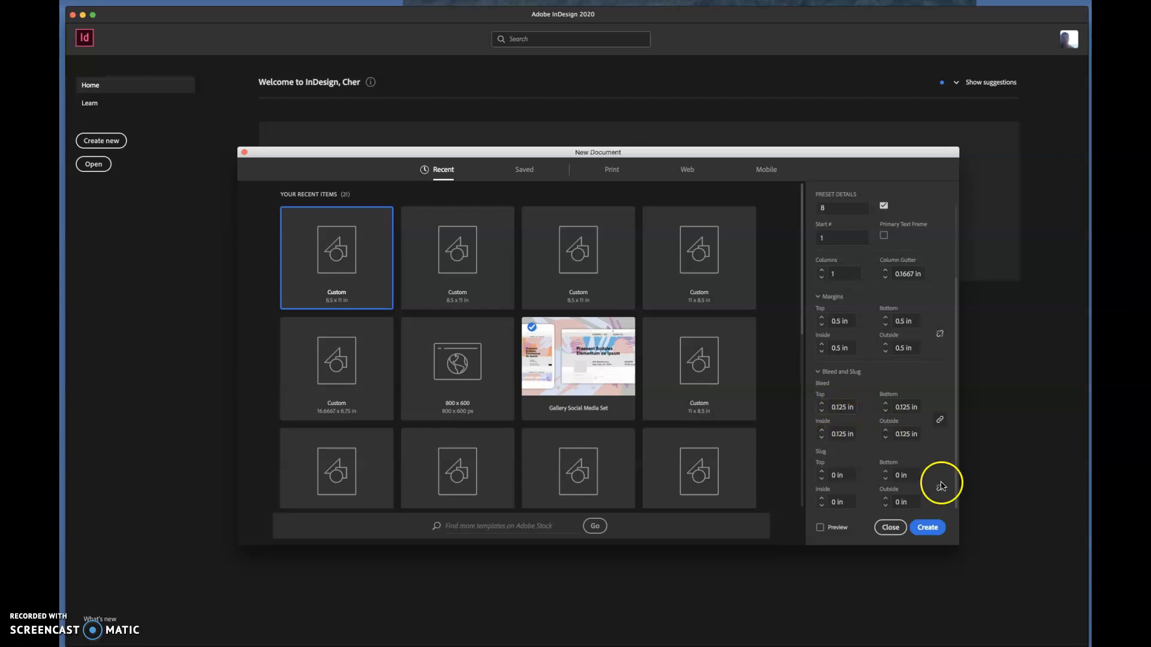
left_click(930, 532)
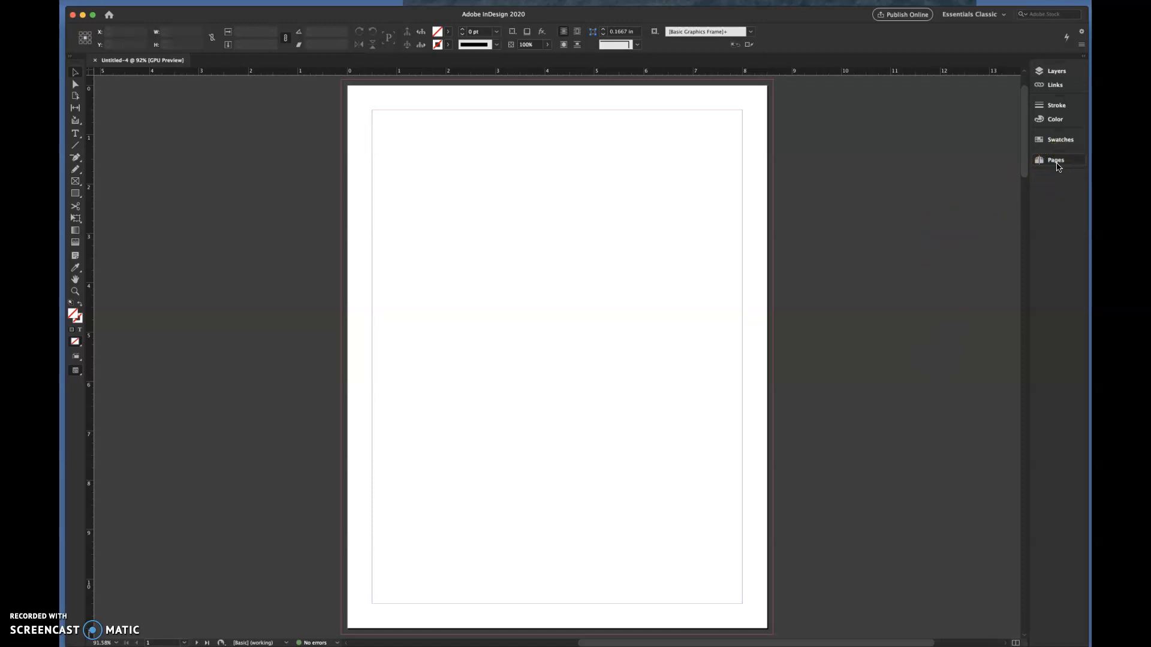
- Open the A-Master spread and draw a header rectangle about 8.63 x 1.8 in across the left page's top, extending to the bleed
left_click(1056, 161)
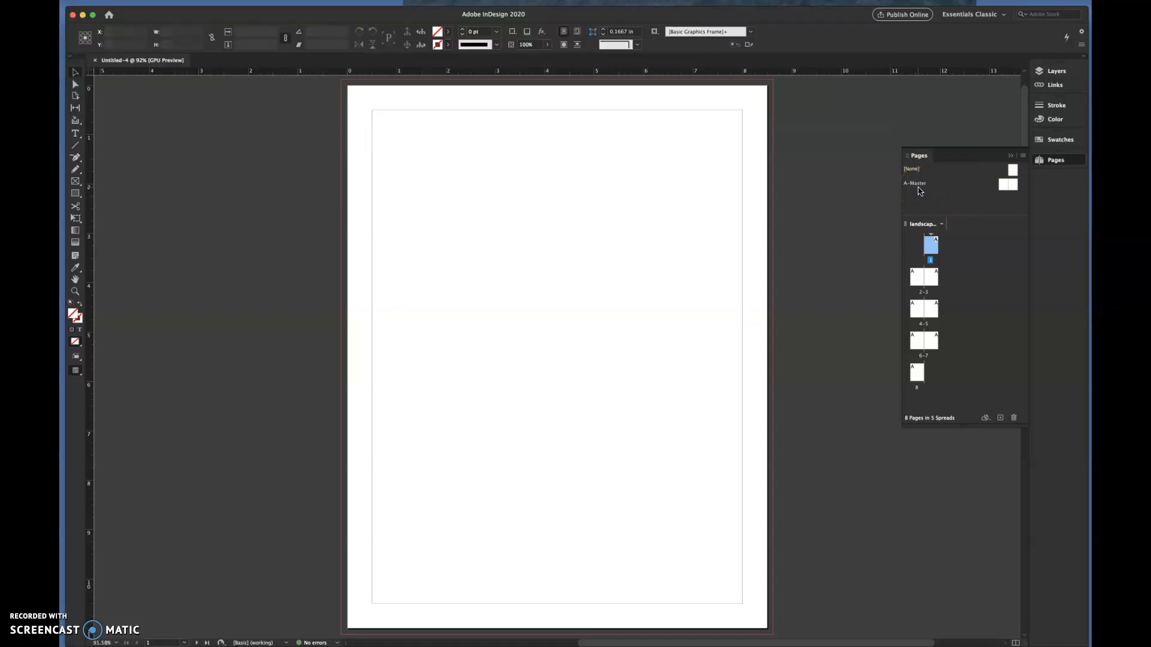
double_click(1004, 186)
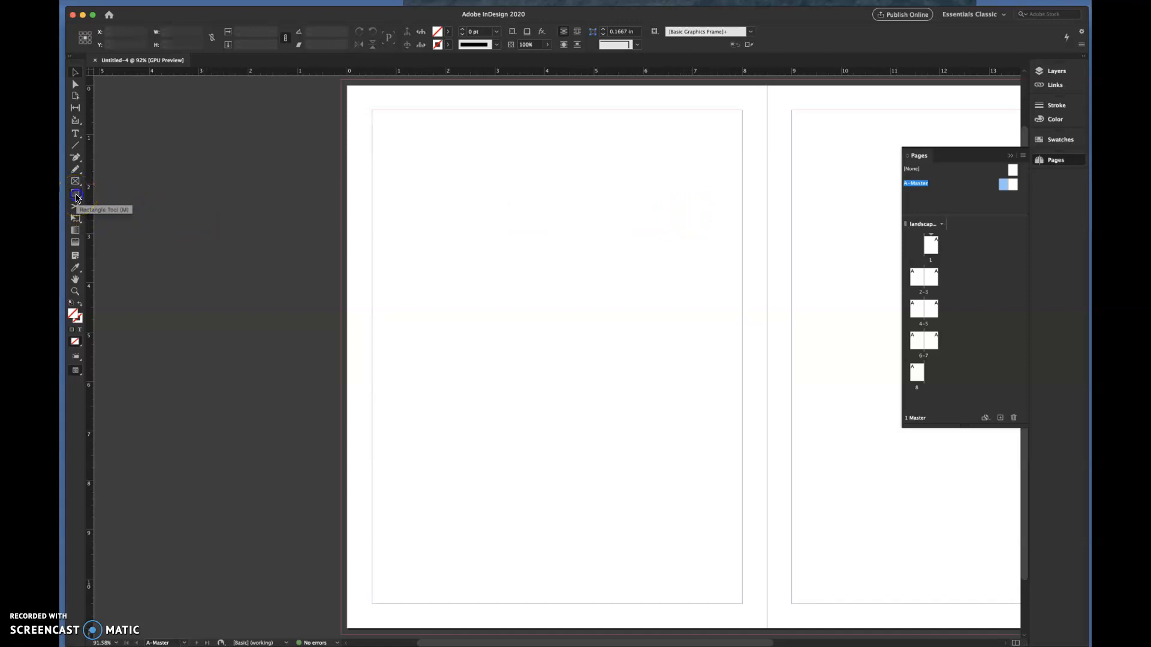
left_click(76, 197)
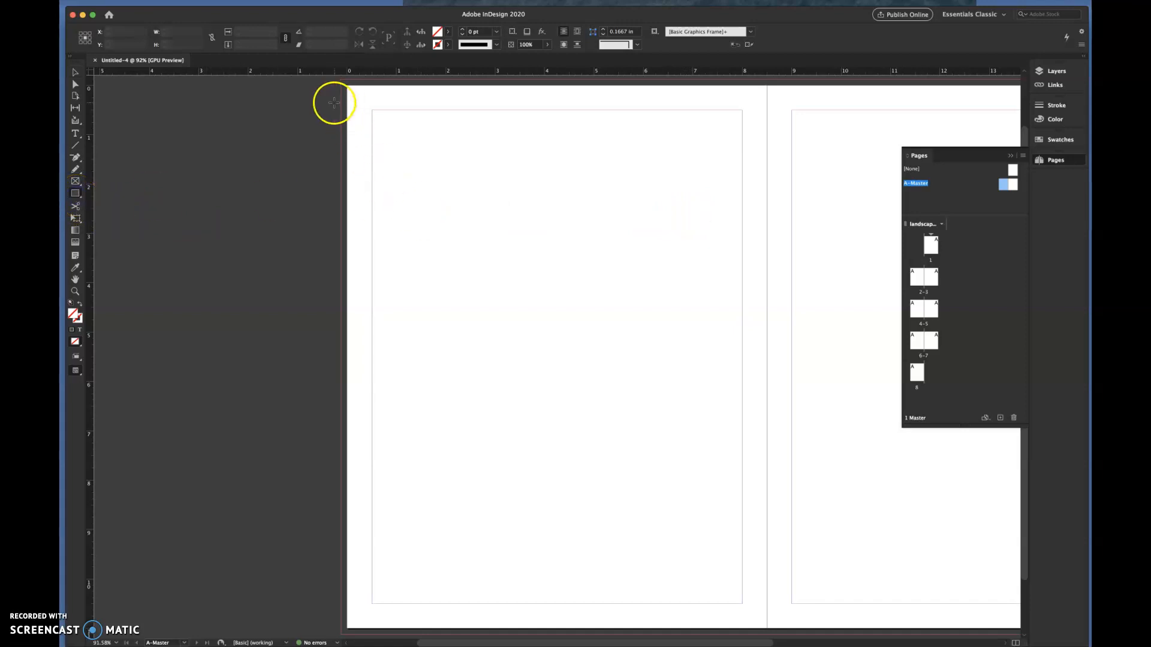
left_click_drag(340, 80, 767, 169)
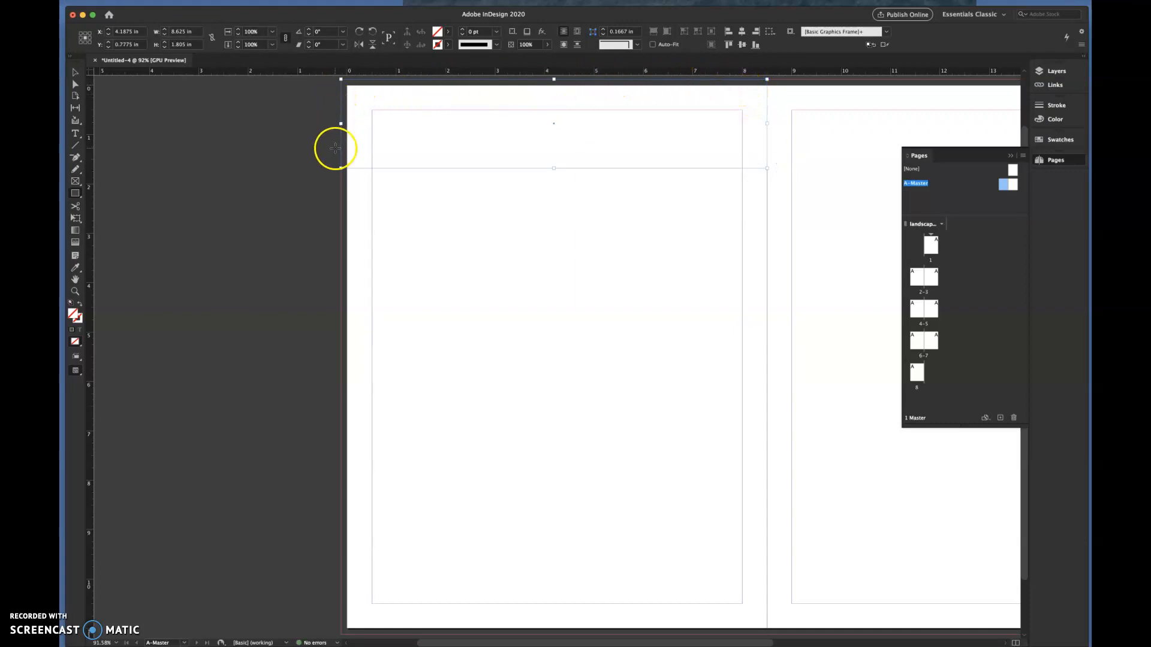
- Fill the header rectangle with the magenta swatch C=0 M=100 Y=0 K=0 and deselect it
left_click(447, 34)
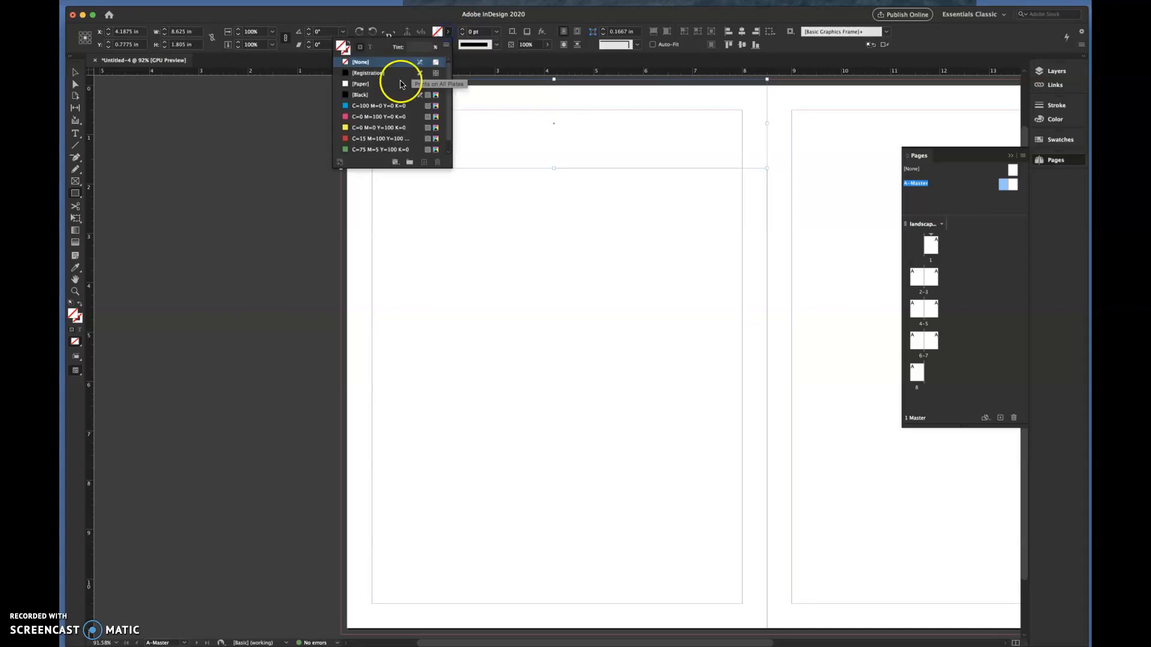
left_click(351, 116)
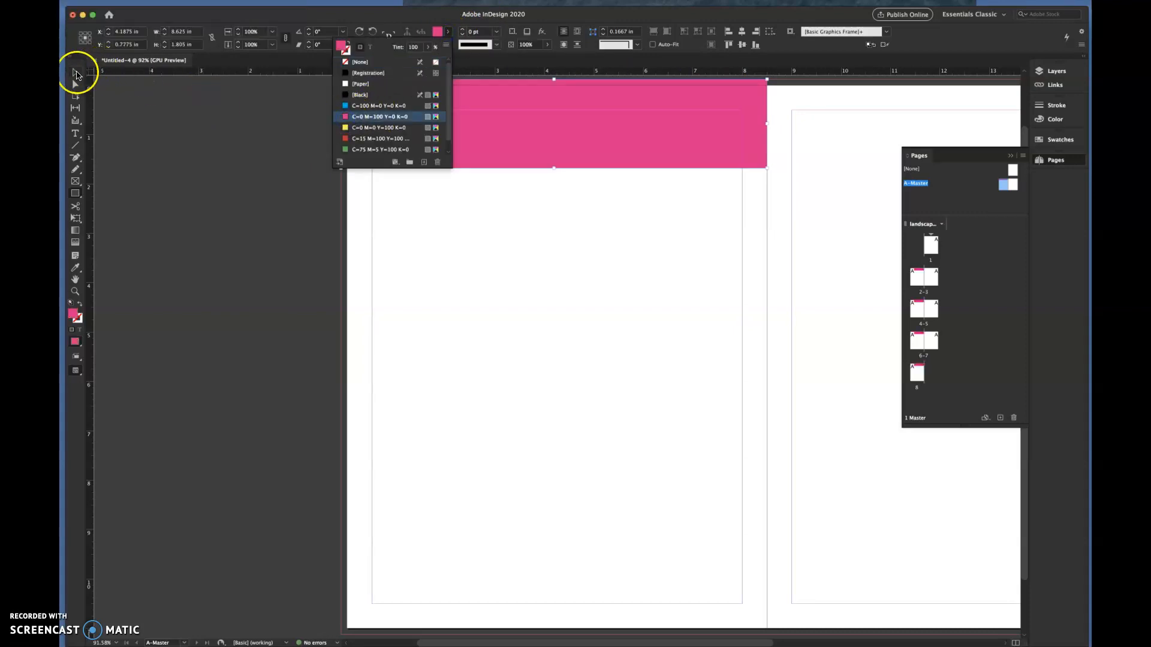
left_click(173, 133)
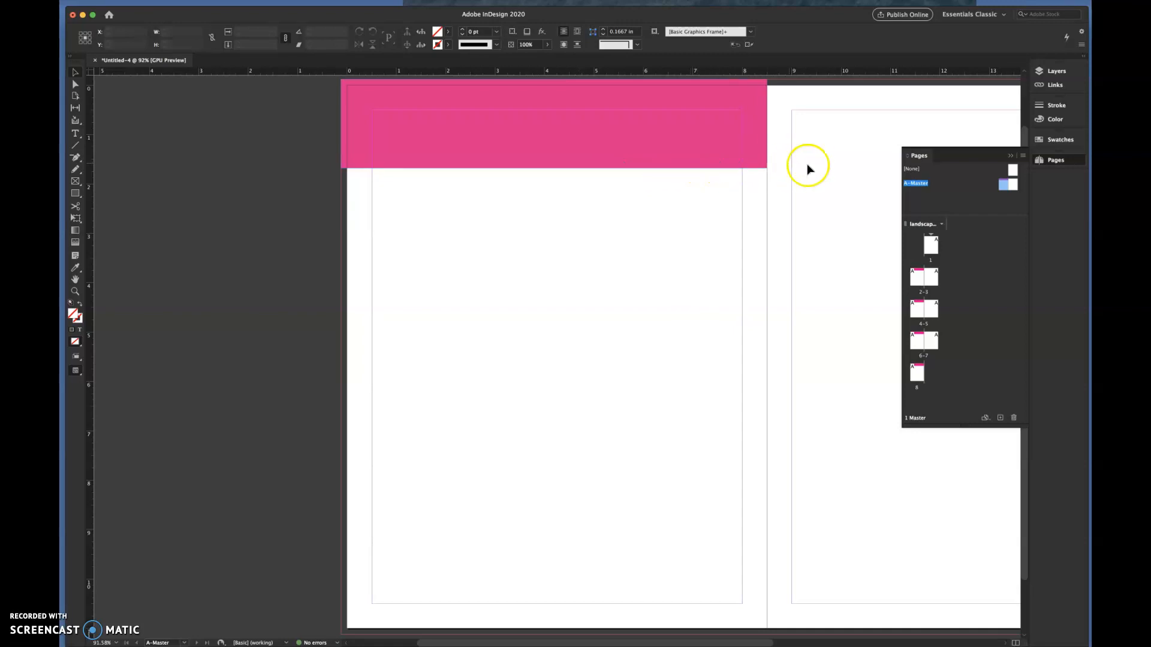
- Draw a footer rectangle about 8.63 x 0.97 in across the bottom of the left master page, extending to the bleed
scroll(803, 167, "right", 3)
scroll(809, 170, "right", 1)
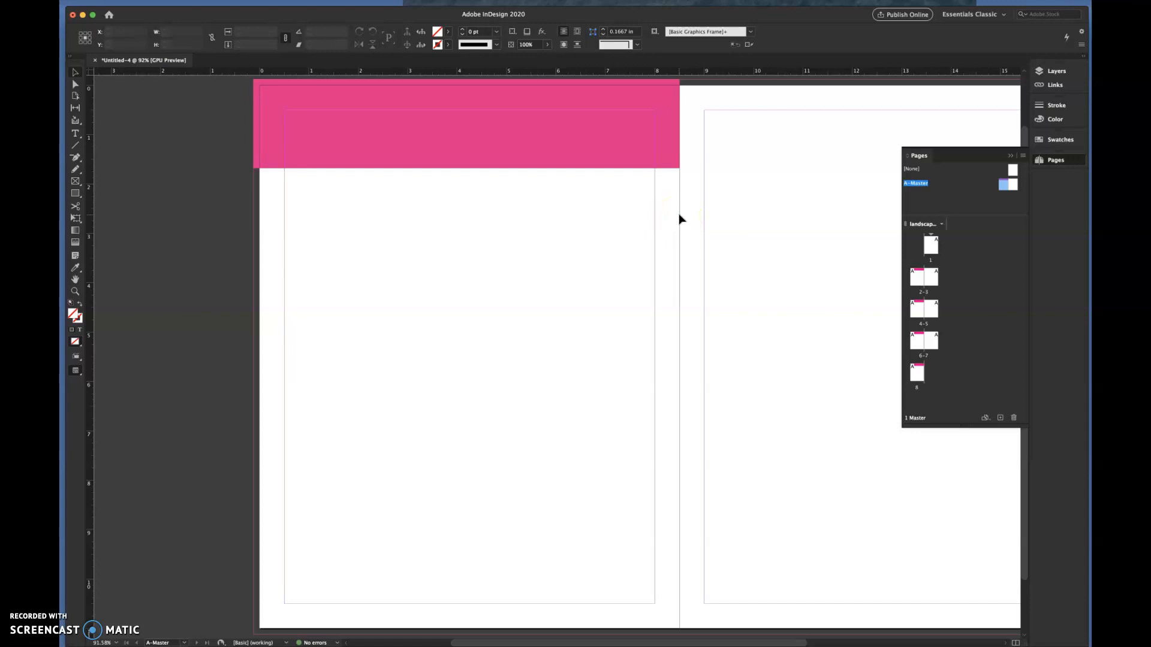
scroll(623, 219, "up", 2)
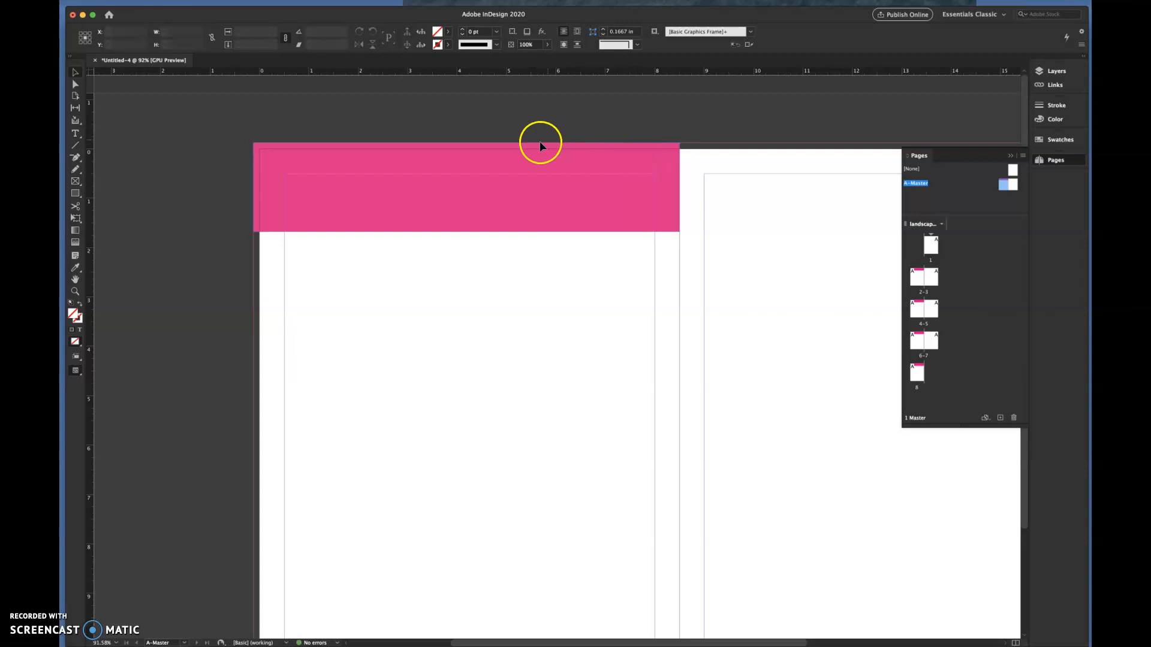
scroll(524, 156, "down", 2)
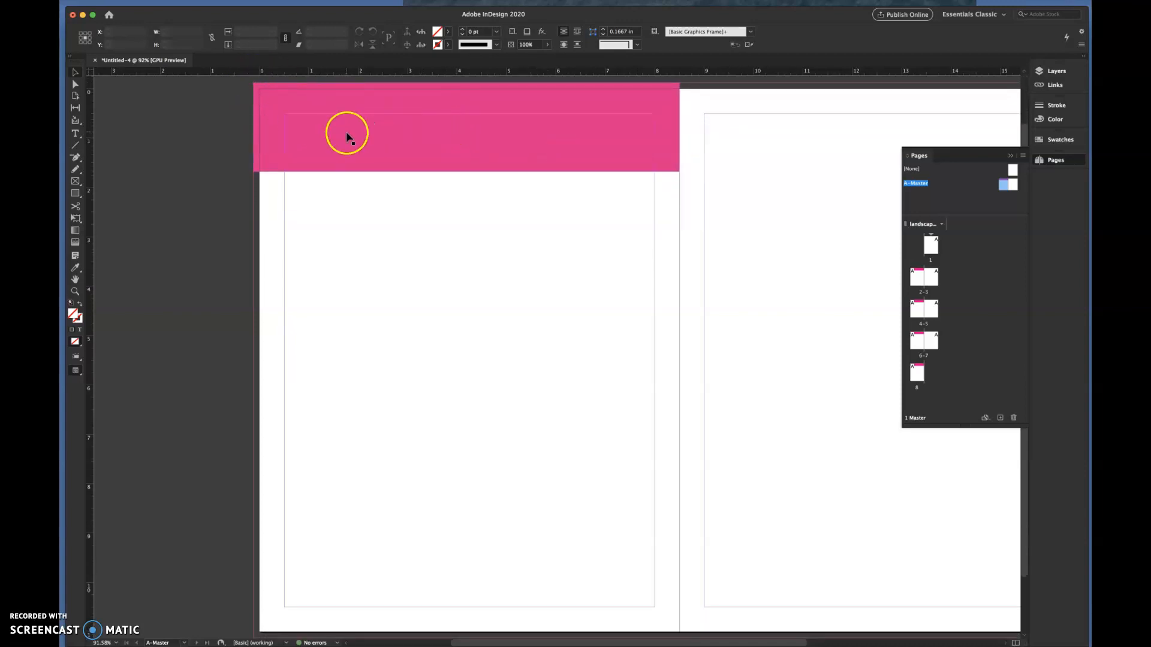
left_click(76, 194)
scroll(348, 525, "down", 1)
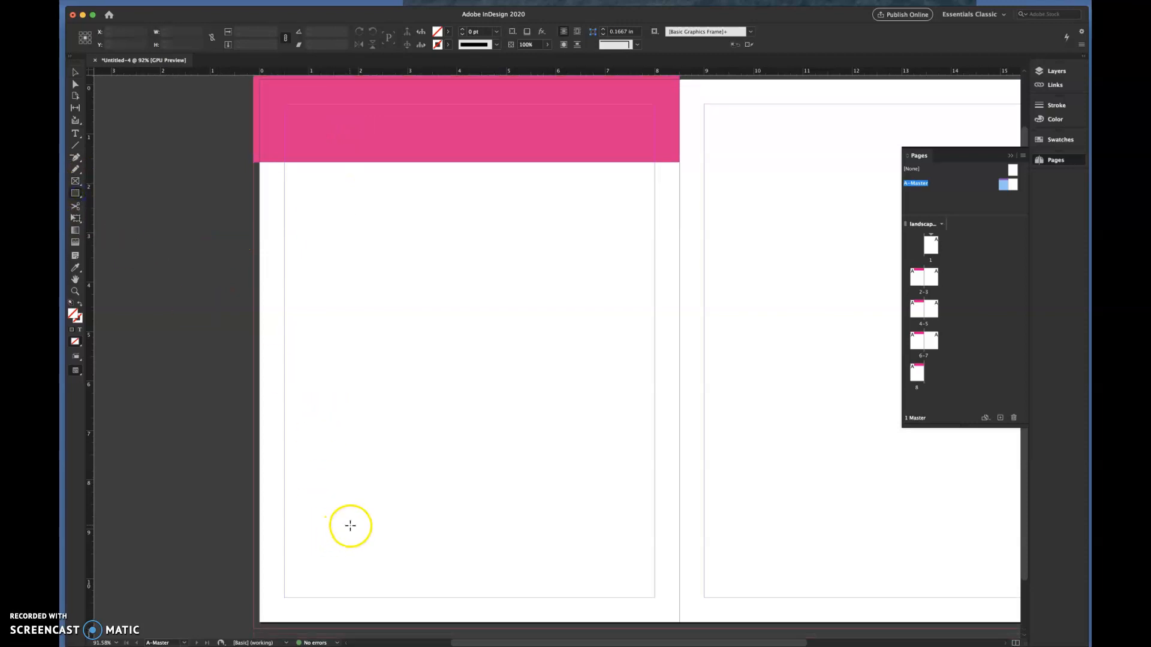
mouse_move(254, 564)
left_mouse_down()
mouse_move(688, 606)
mouse_move(678, 611)
left_mouse_up()
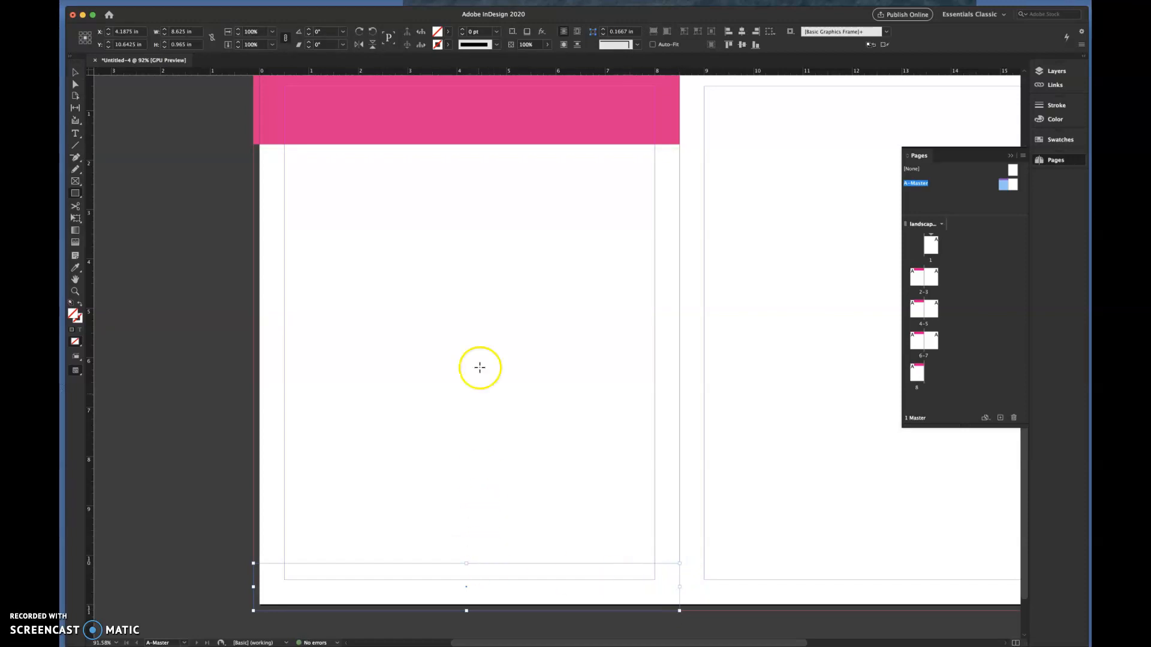
- Fill the footer rectangle with the yellow swatch C=0 M=0 Y=100 K=0 and deselect it
left_click(447, 33)
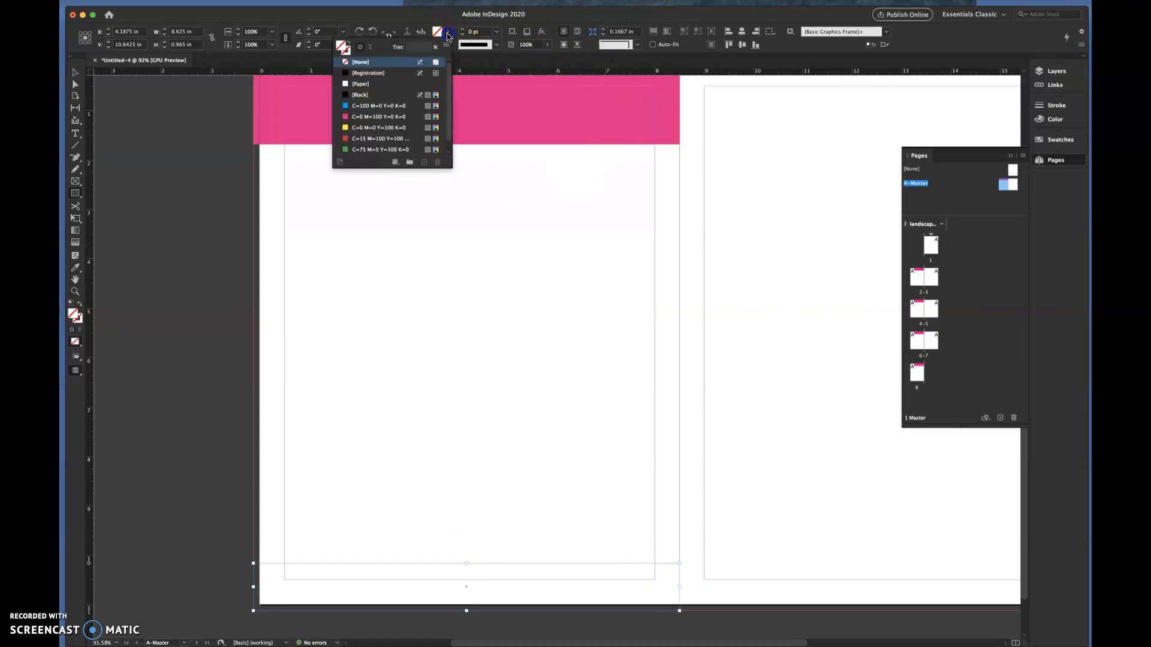
left_click(350, 128)
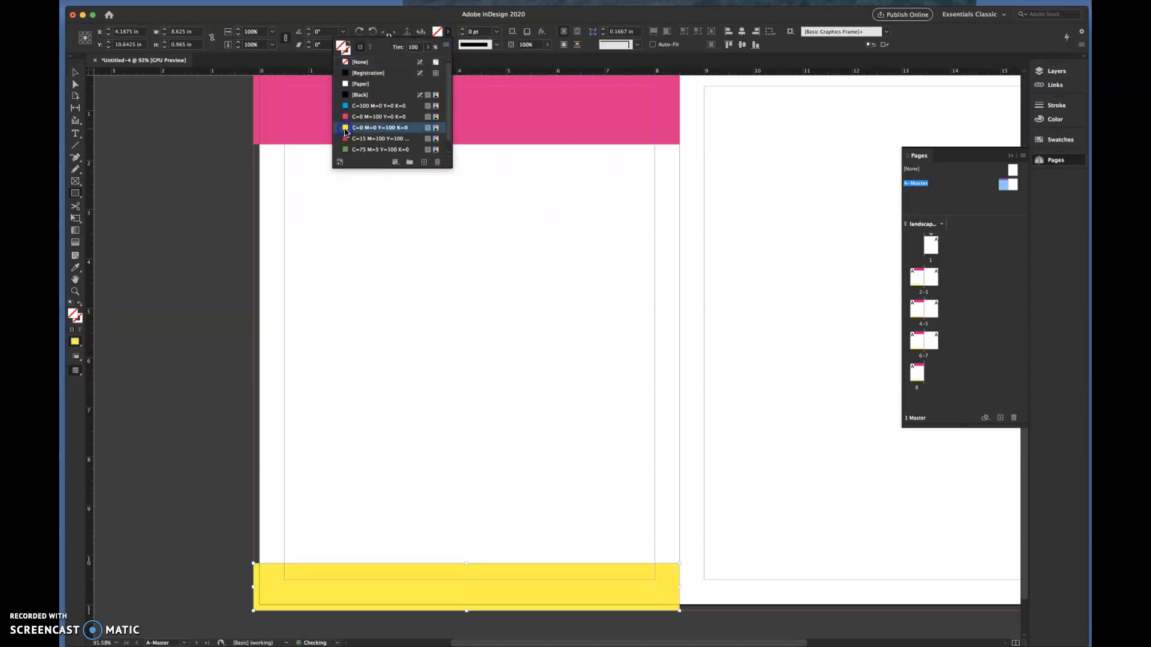
left_click(116, 170)
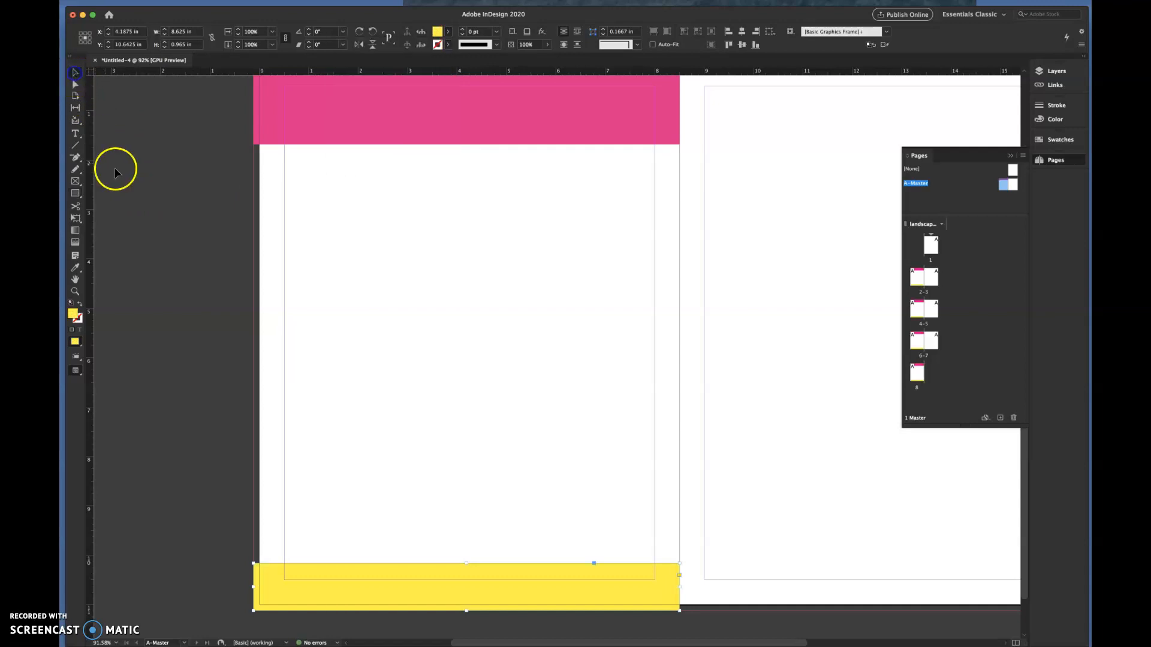
- Add a text frame about 3.18 x 0.48 in on the yellow footer, enter the phone number and centre-align it
left_click(75, 133)
left_click_drag(378, 570, 534, 593)
left_click(434, 576)
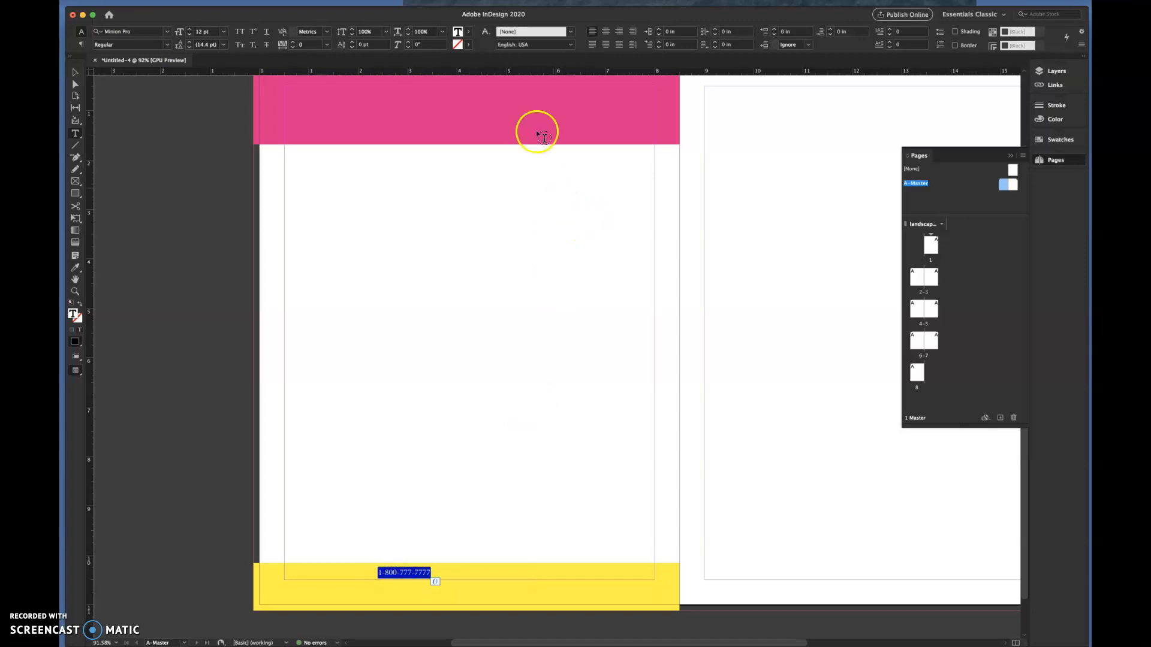
left_click(604, 35)
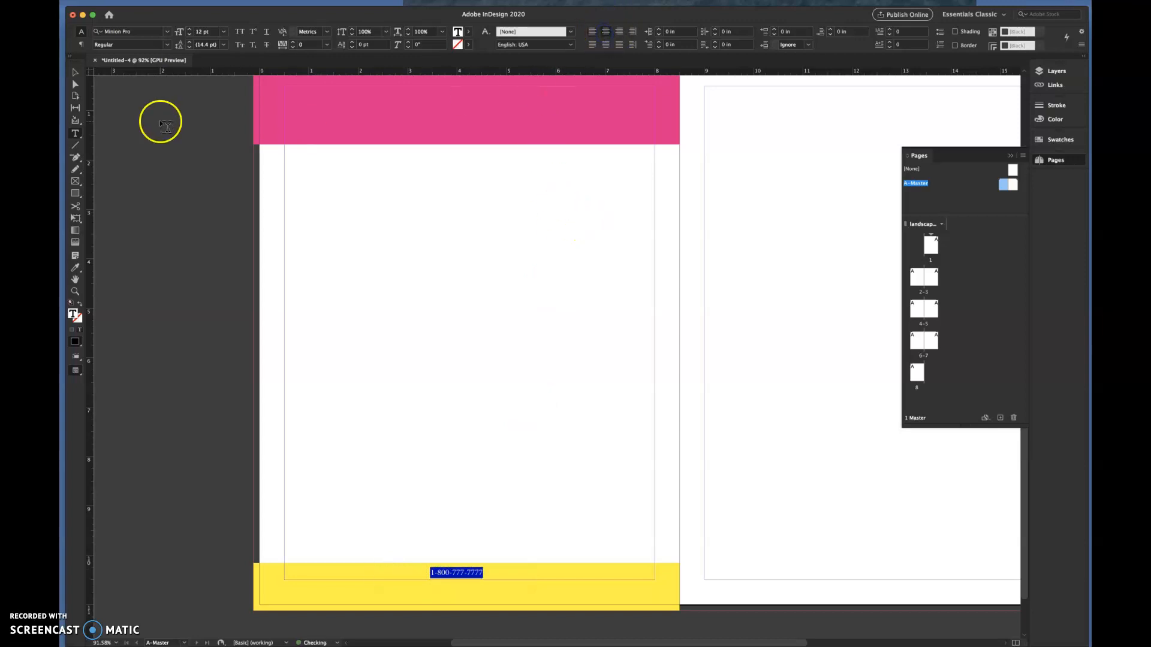
- Set the footer phone number's font to Arial Black and its size to 19 pt
left_click(167, 35)
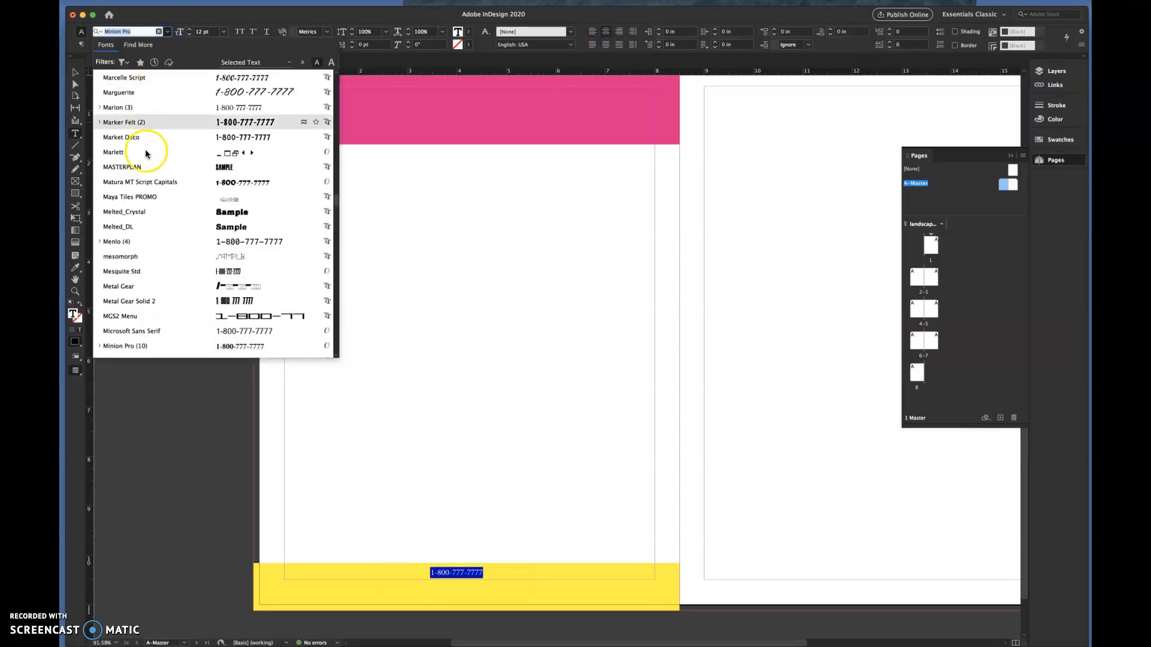
left_click(144, 229)
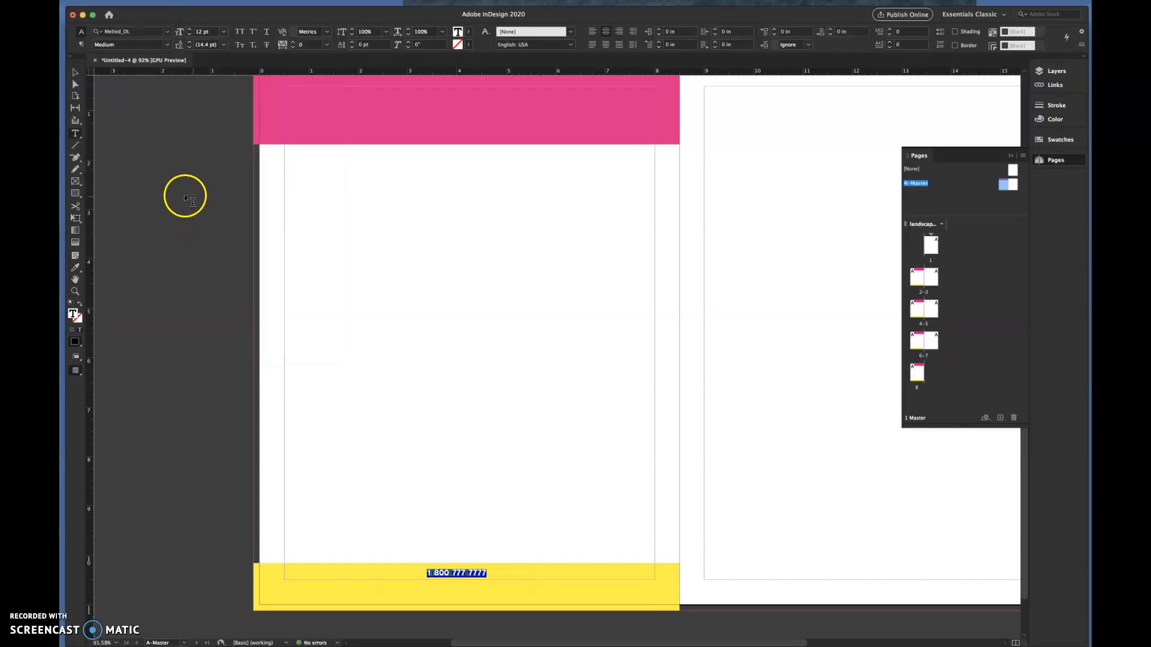
left_click(166, 33)
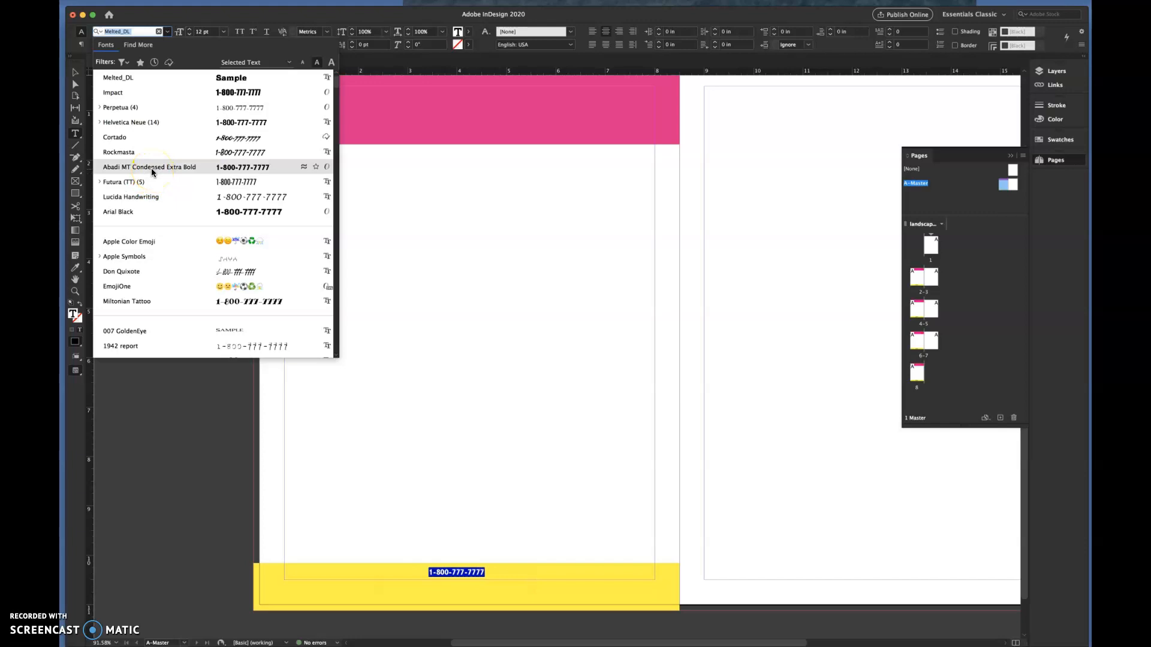
left_click(150, 213)
left_click(189, 29)
left_click(189, 29)
left_click(189, 29)
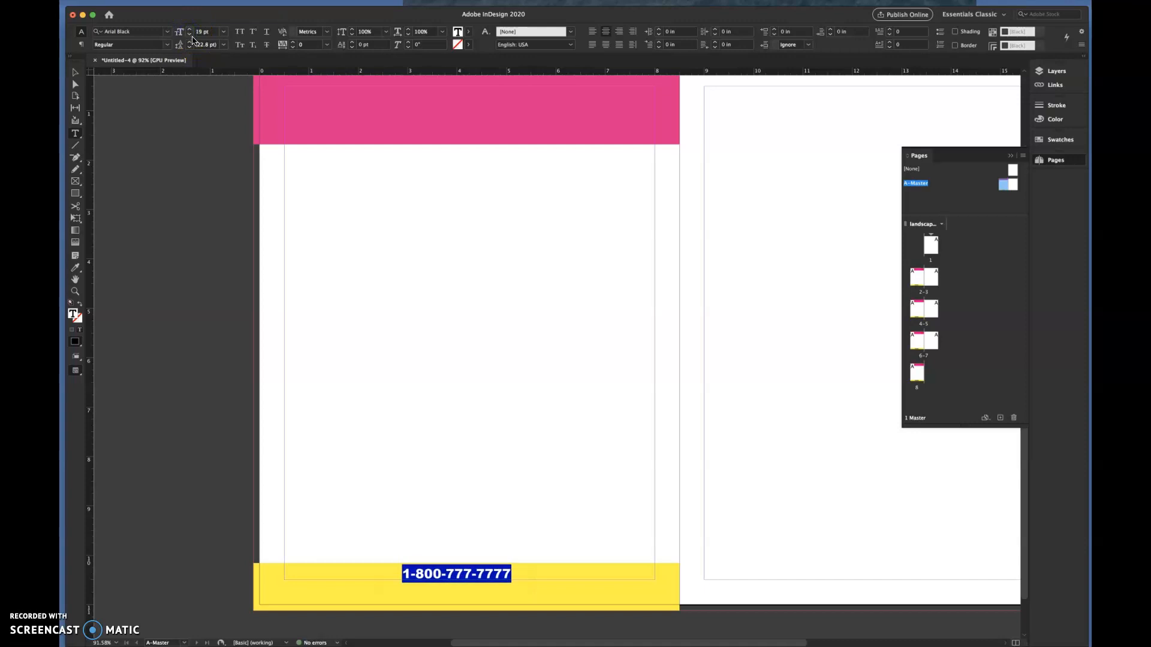
left_click(75, 73)
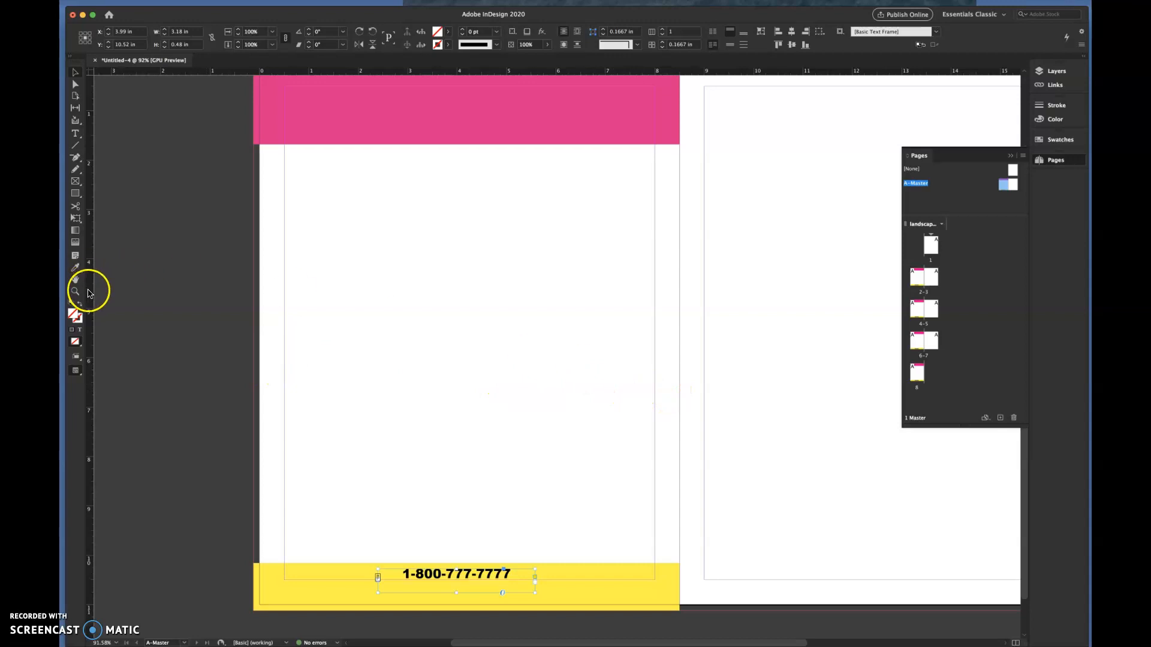
- Place a vertical guide at the left master page's centre using a temporary page-wide rectangle about 1.8 in high, and delete the rectangle
left_click_drag(91, 292, 469, 346)
left_click(77, 194)
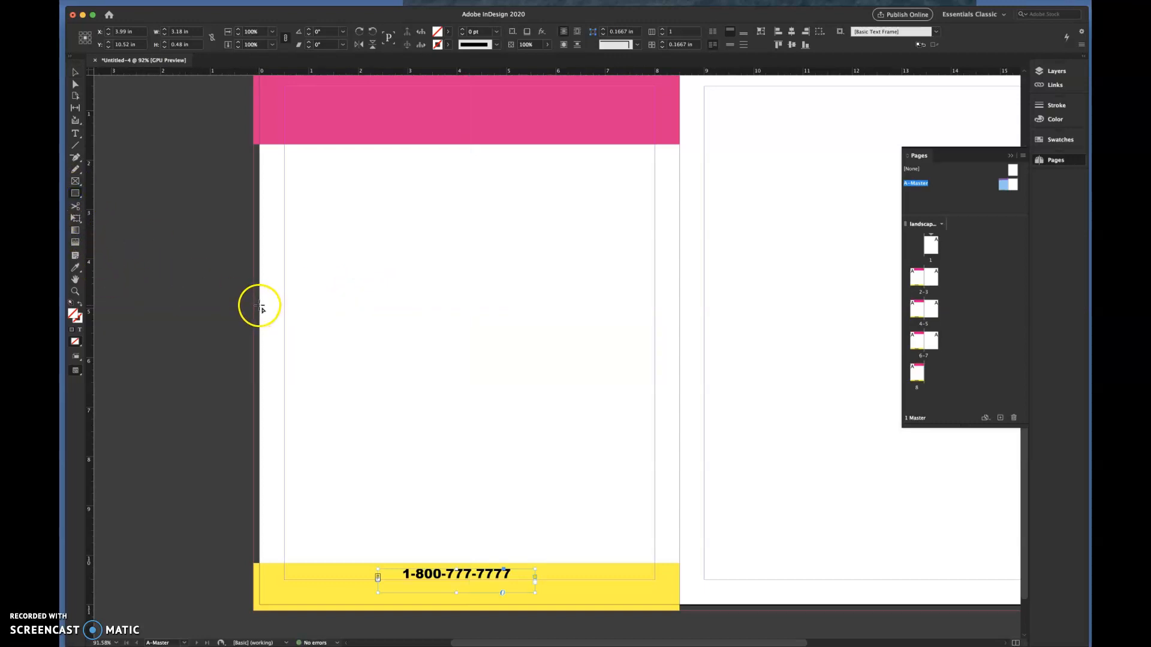
left_click_drag(259, 306, 678, 399)
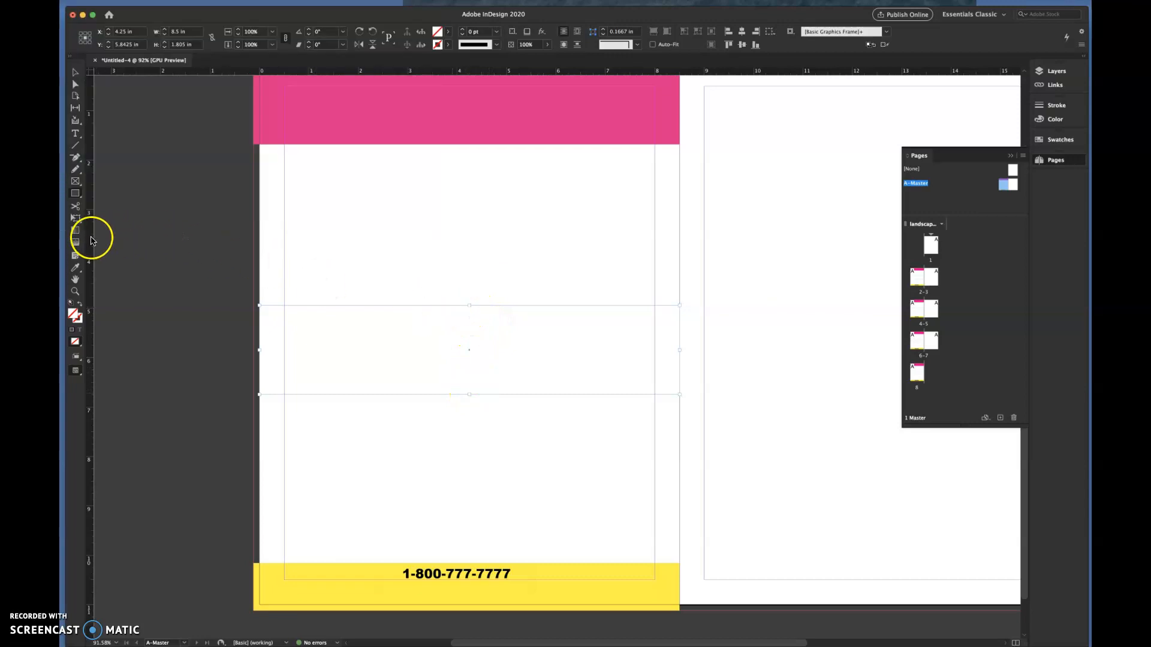
left_click_drag(91, 243, 469, 271)
key("Delete")
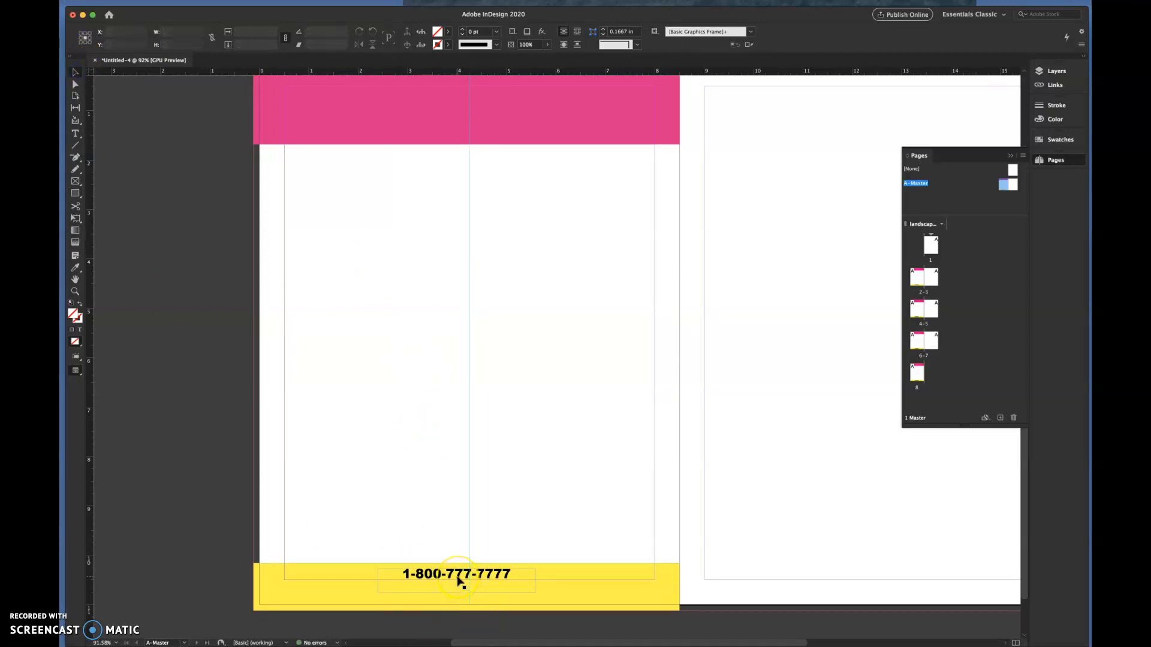
- Nudge the phone number frame right and down to about X 4.24 in, Y 10.645 in, centring it on the guide
key("Right")
key("Right")
key("Right")
key("Right")
key("Right")
key("Right")
key("Right")
key("Right")
key("Right")
key("Right")
key("Right")
key("Right")
key("Right")
key("Right")
key("Right")
key("Right")
key("Right")
key("Right")
key("Right")
key("Right")
key("Right")
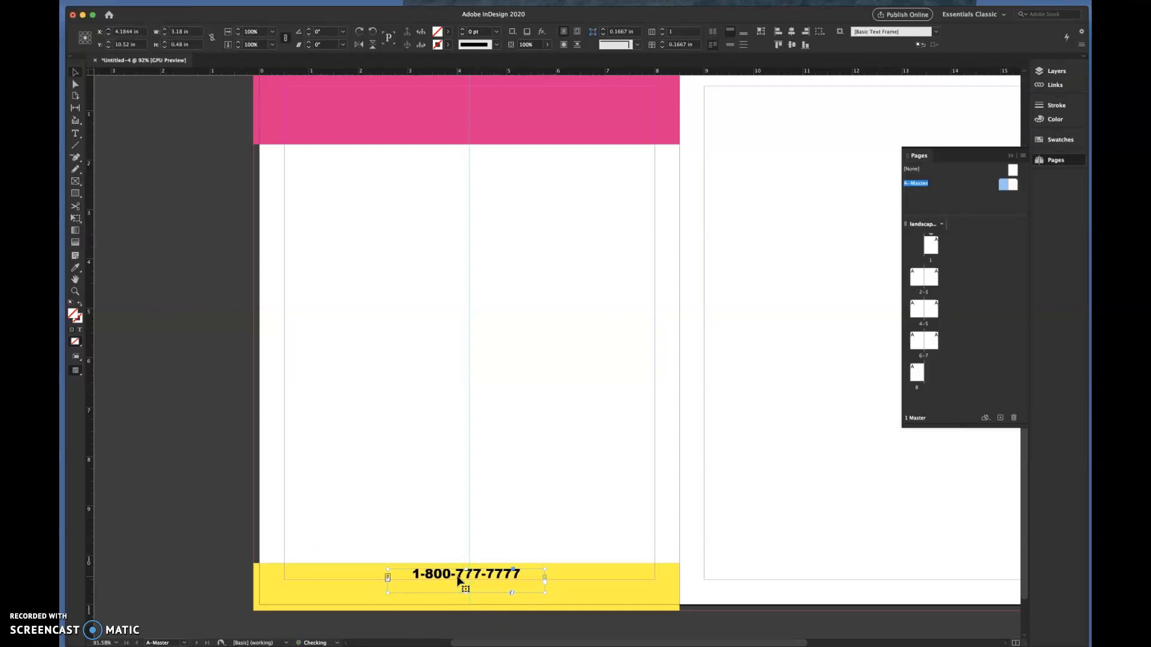
key("Down")
key("Down")
key("Down")
key("Down")
key("Down")
key("Down")
key("Down")
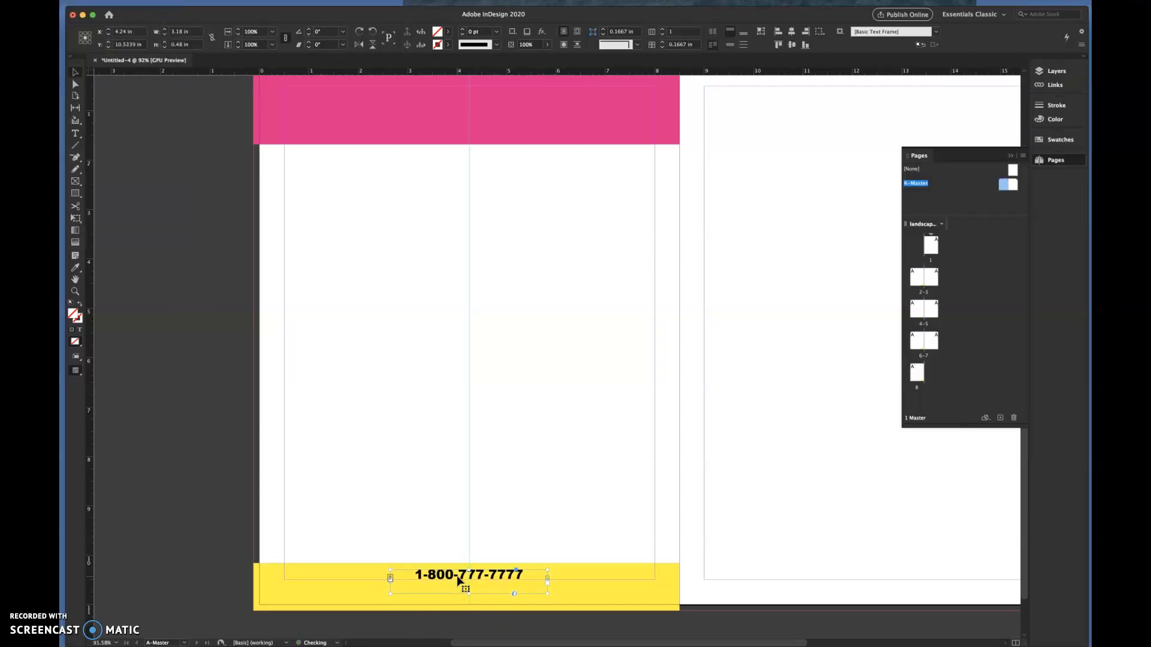
key("Left")
key("Left")
key("Down")
key("Down")
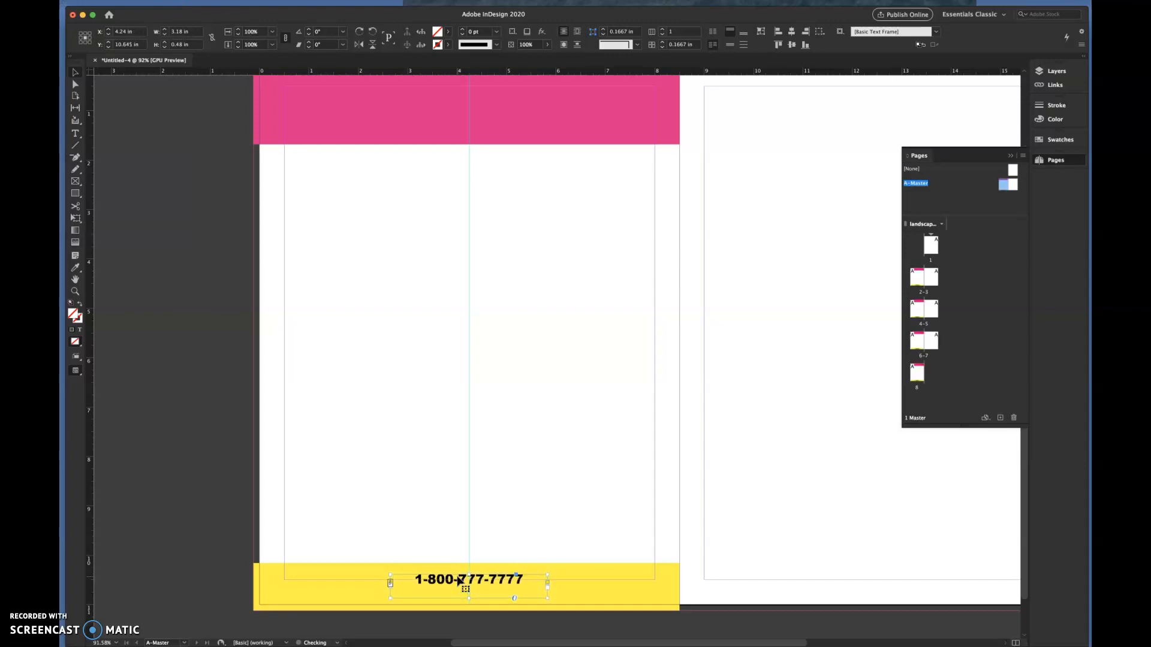
left_click(456, 530)
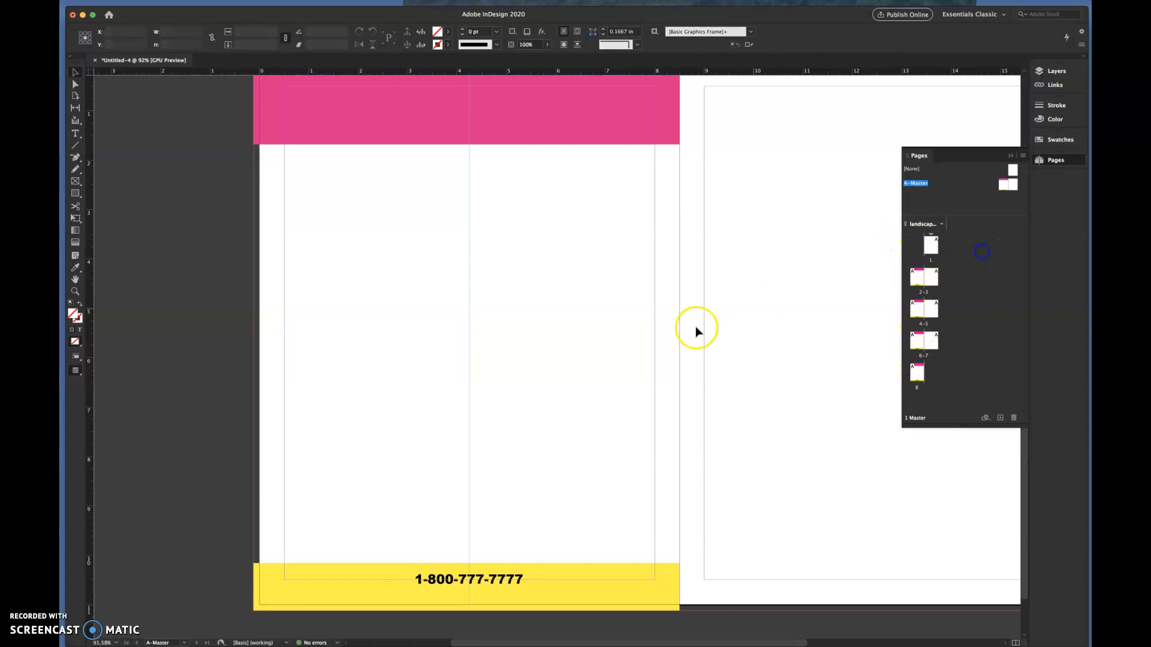
- Go to page 1 and page forward to spread 4-5 to examine how the master items appear
double_click(933, 249)
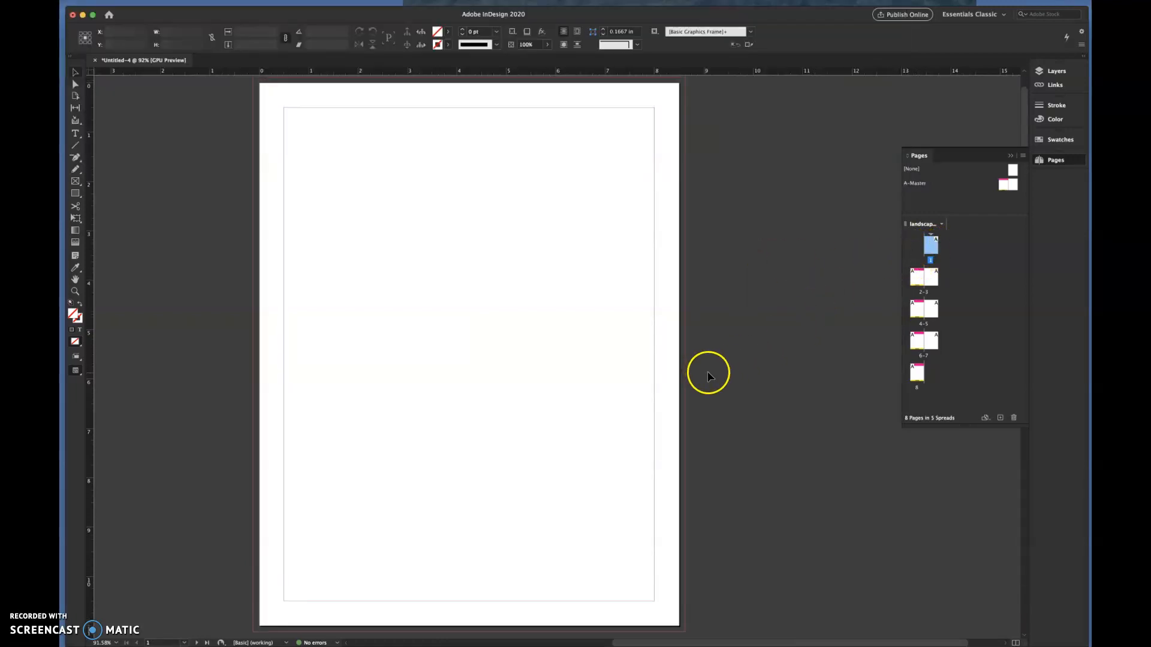
left_click(197, 643)
left_click(198, 643)
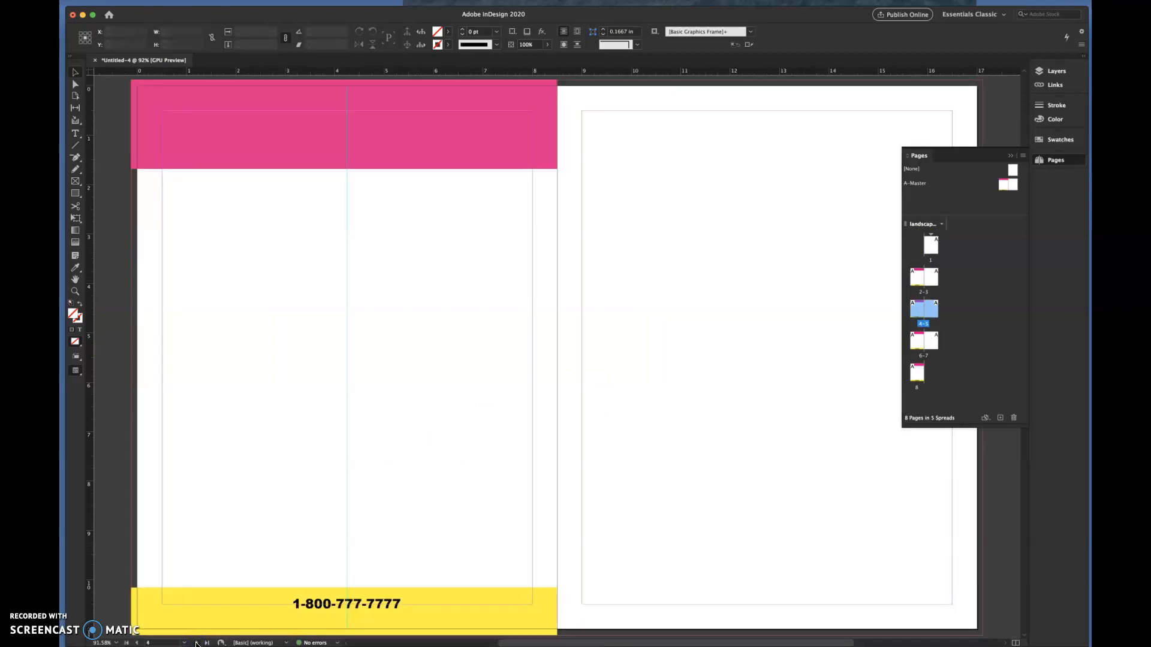
- Page forward to page 8 and return to page 1 to examine which pages carry the master header and footer
left_click(197, 643)
left_click(198, 643)
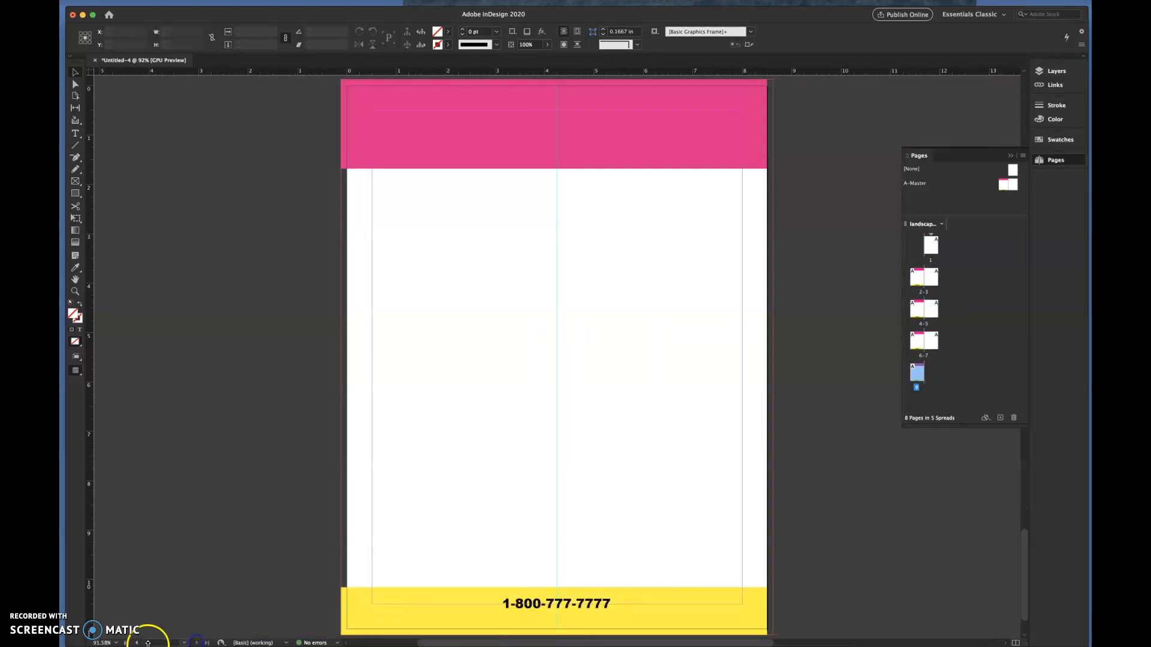
scroll(233, 590, "up", 5)
scroll(233, 591, "up", 10)
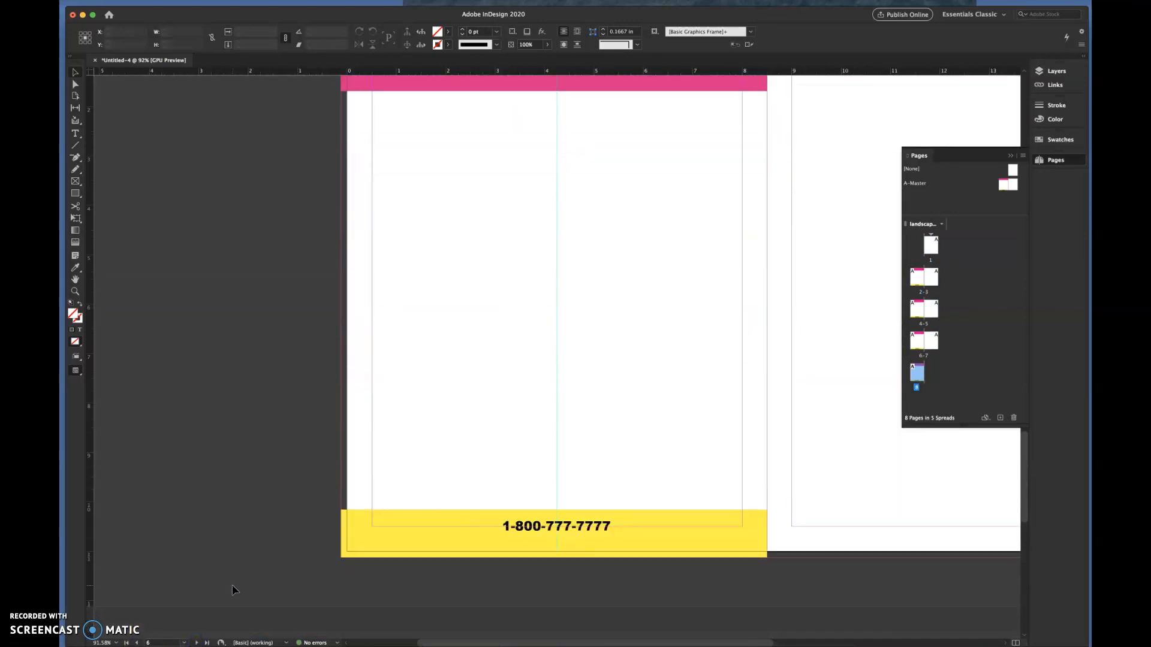
scroll(233, 590, "up", 10)
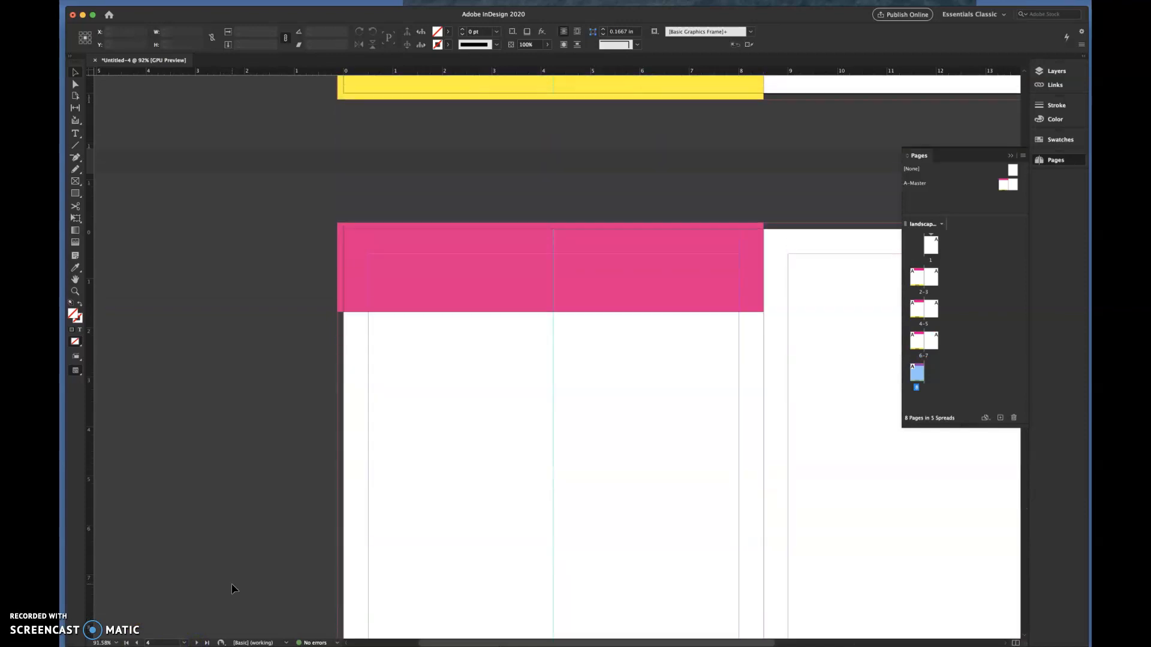
scroll(232, 590, "up", 10)
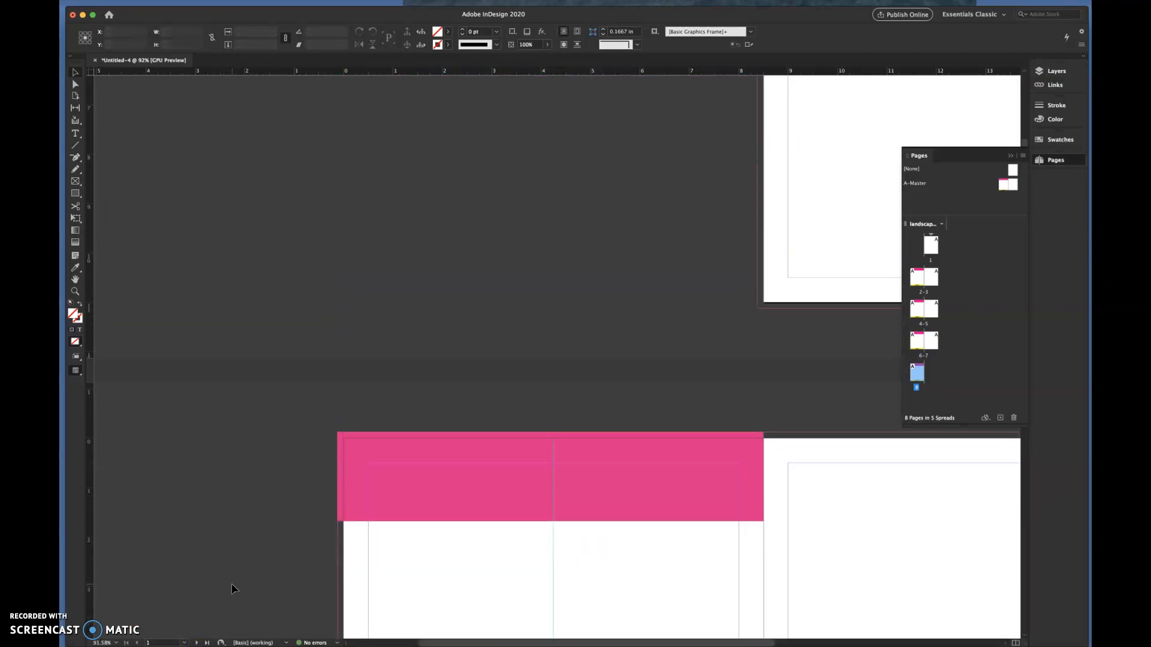
scroll(233, 589, "right", 10)
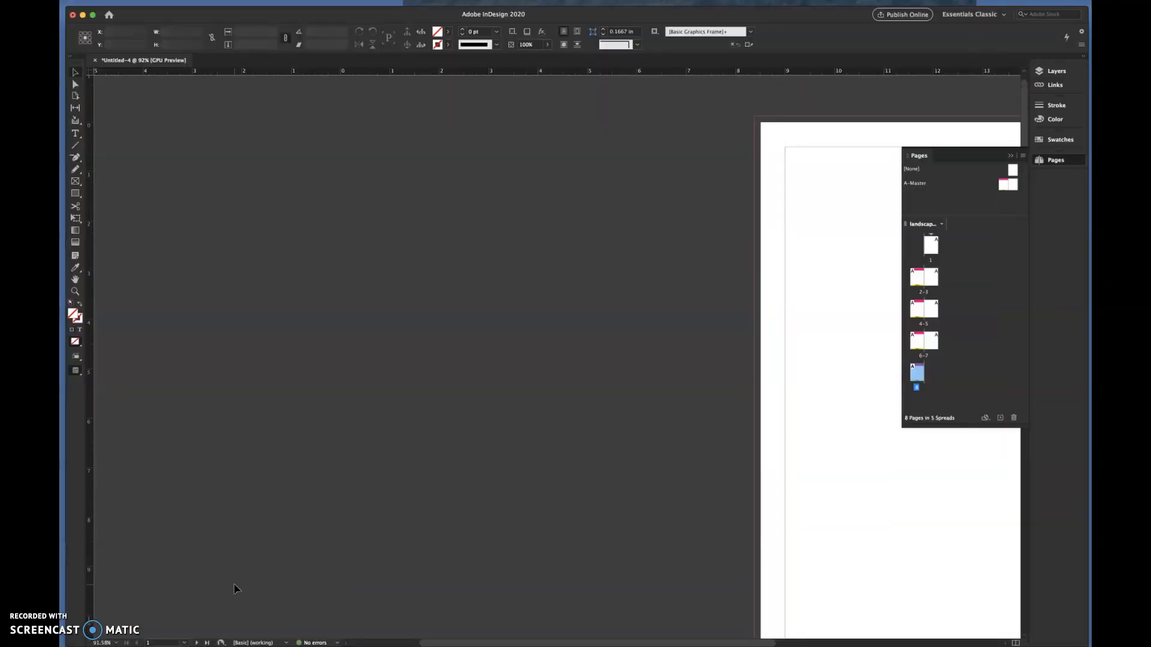
scroll(235, 587, "down", 10)
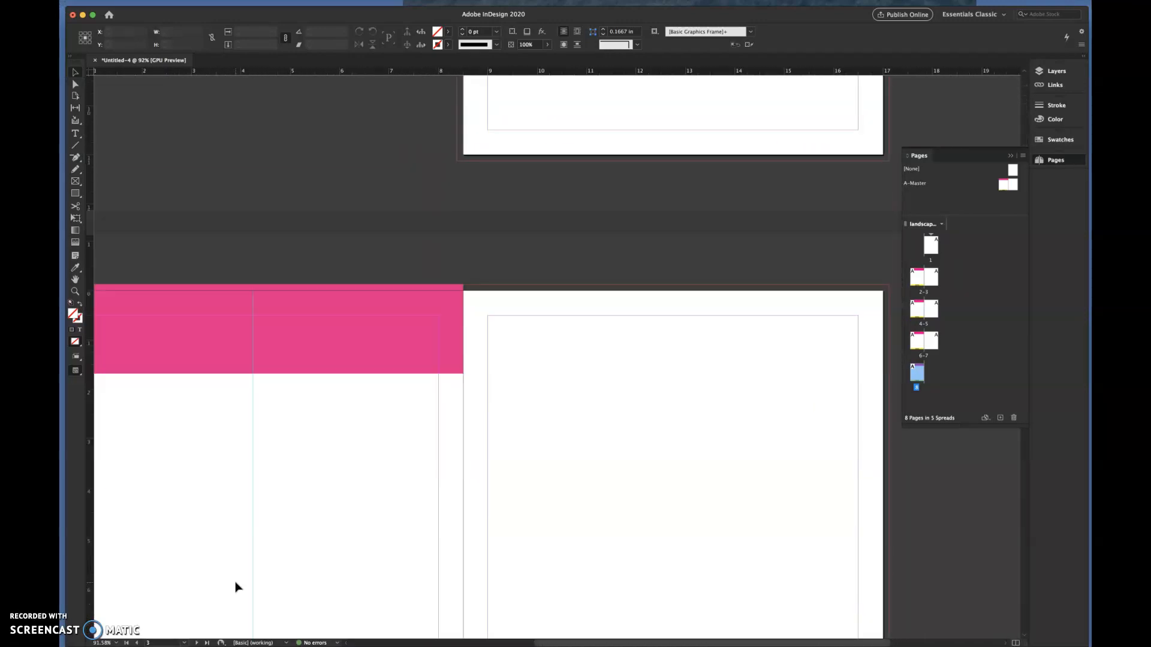
scroll(235, 587, "up", 3)
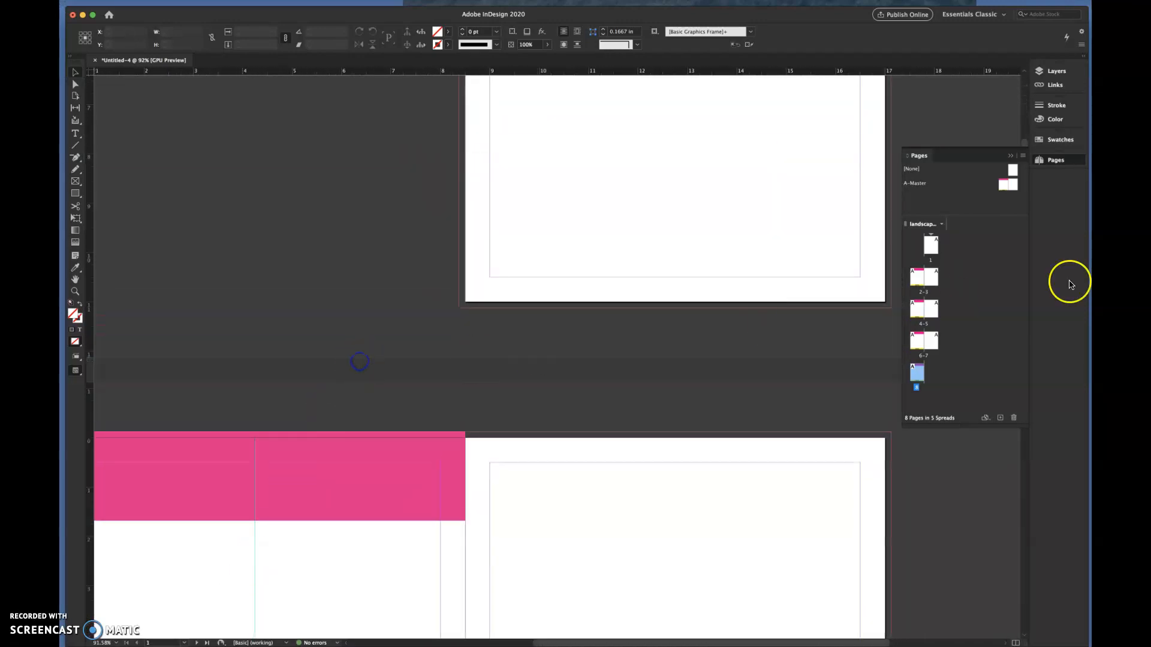
- On the right page of A-Master, add a copy of the left page's pink header, aligned to the page's top and bleed edge
double_click(1010, 185)
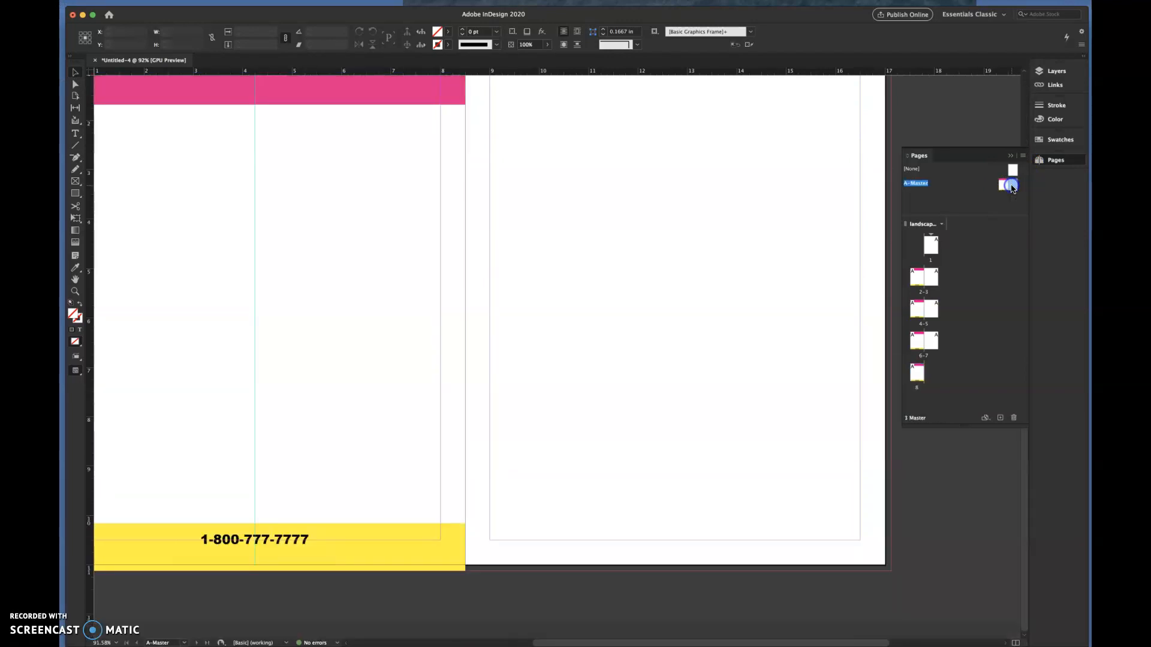
left_click(783, 226)
scroll(785, 226, "up", 5)
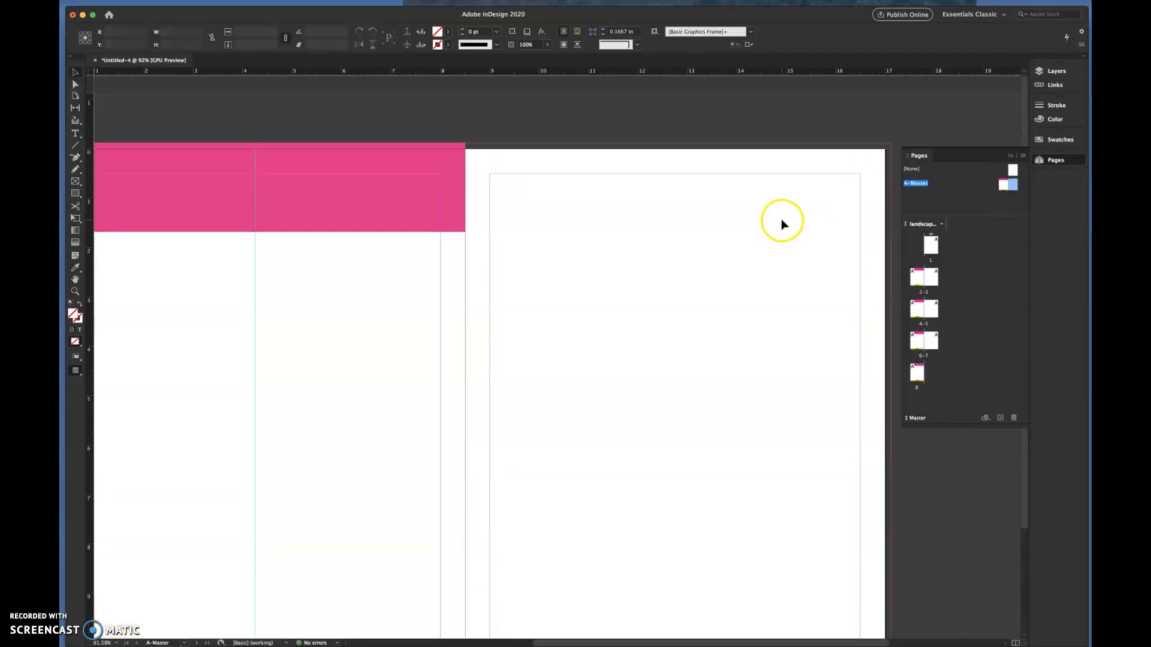
left_click(390, 218)
scroll(576, 242, "down", 3)
scroll(575, 242, "up", 2)
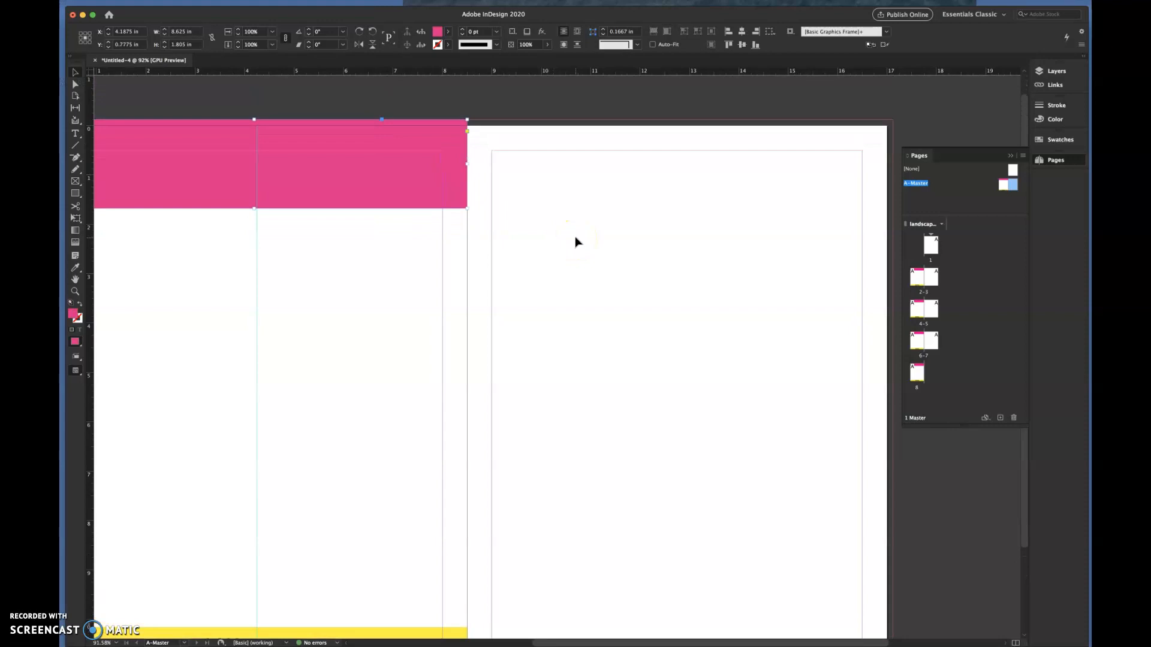
key("cmd+v")
left_click_drag(560, 347, 683, 158)
left_click(741, 175)
left_click(768, 227)
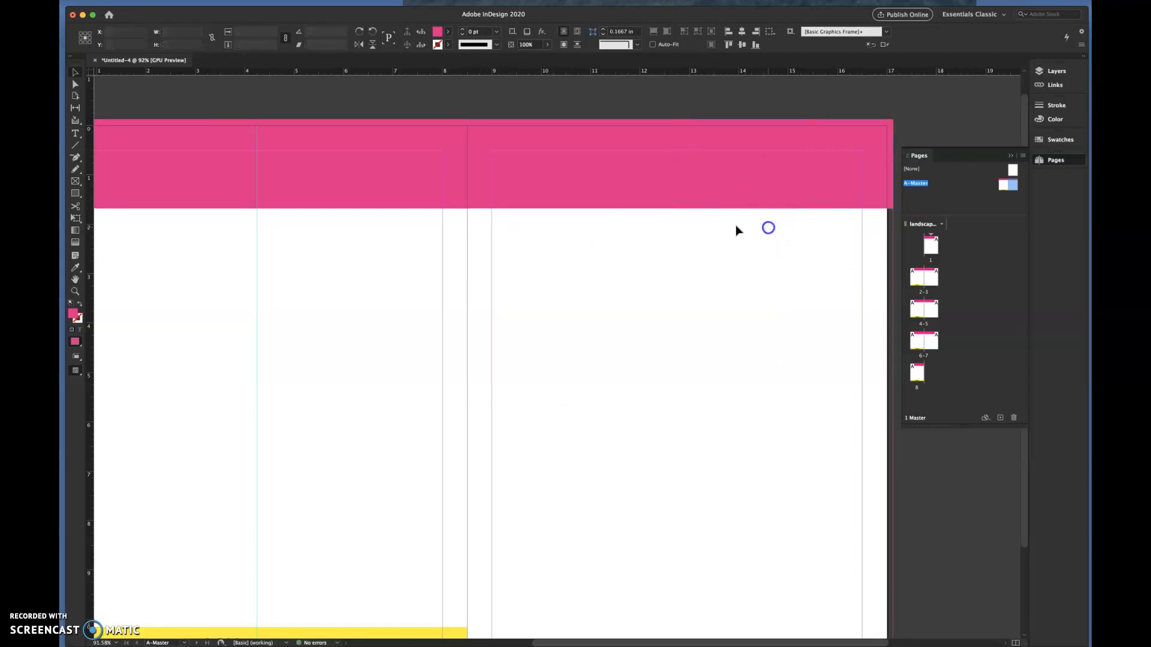
- Copy the left master page's yellow footer and phone number together, and align the copies at the foot of the right master page
scroll(688, 259, "down", 3)
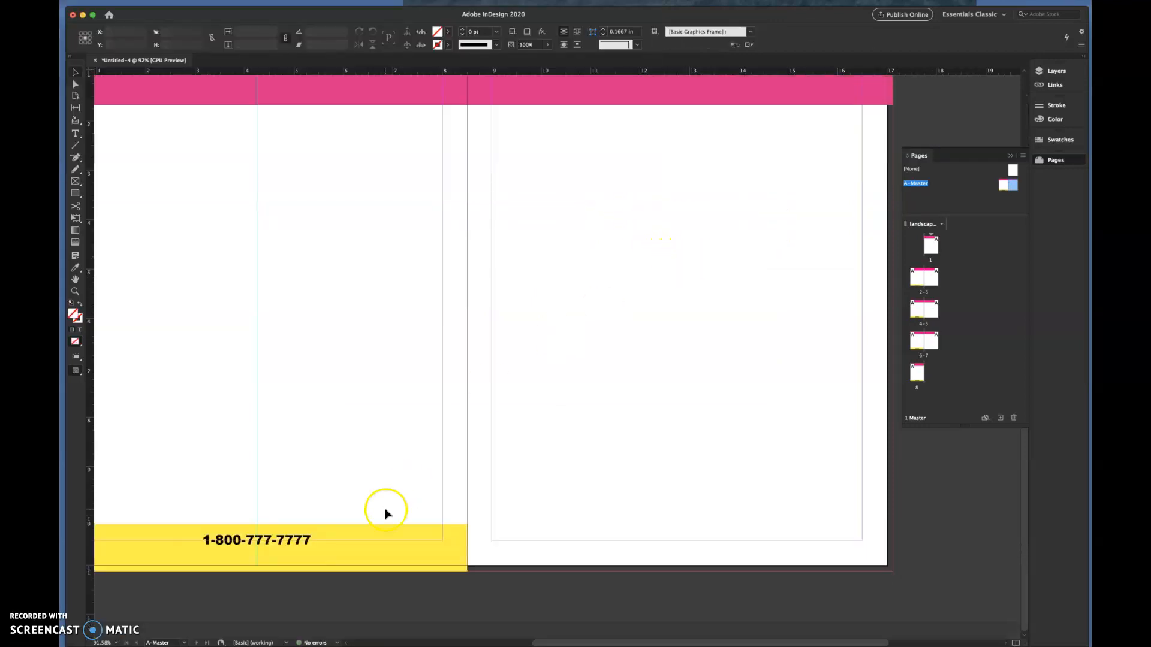
left_click_drag(273, 502, 326, 596)
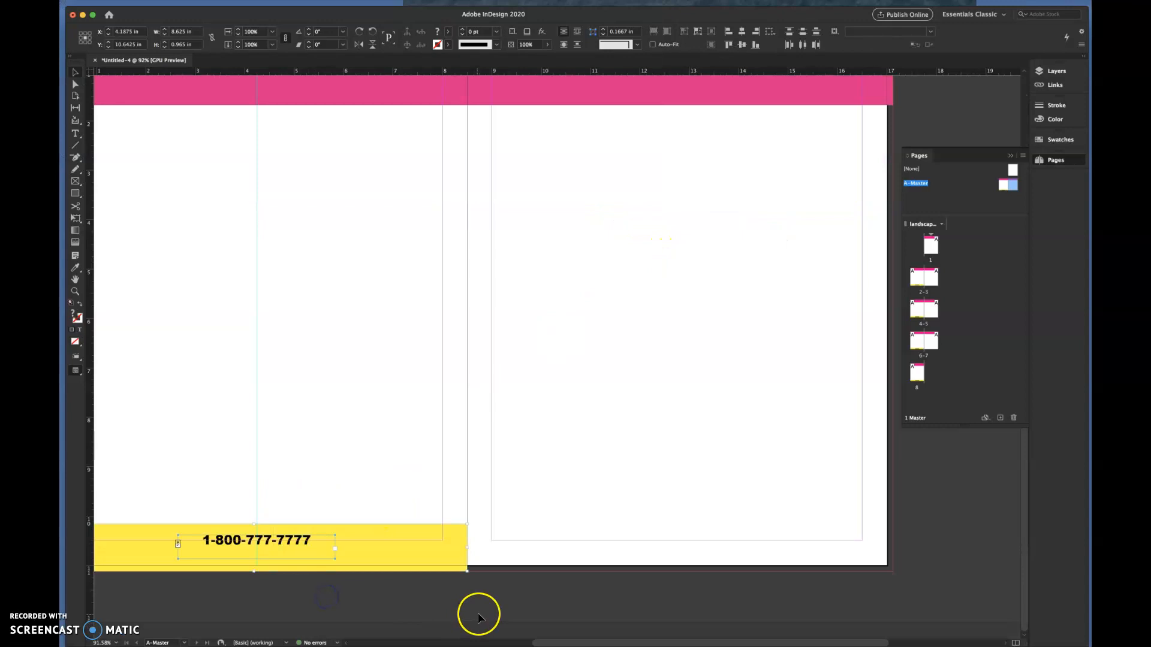
key("ctrl+v")
left_click_drag(586, 370, 708, 574)
left_click(691, 483)
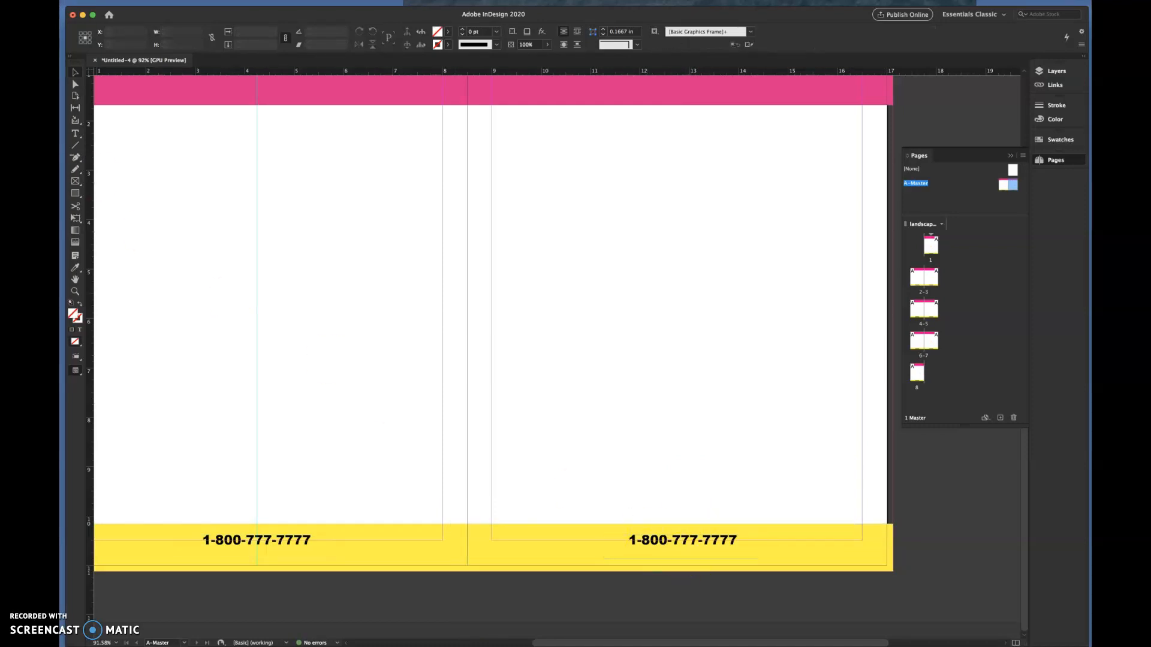
- Replace the phone number in the right master page's footer with the text website.com
left_click(76, 133)
left_click_drag(739, 540, 635, 541)
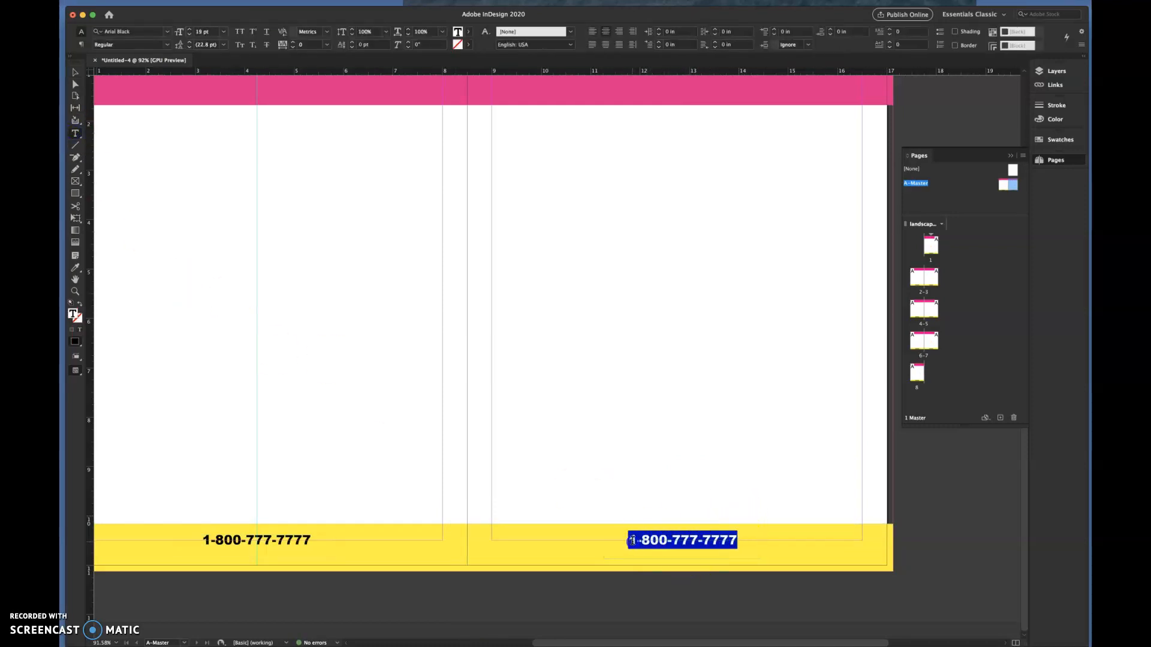
type("web")
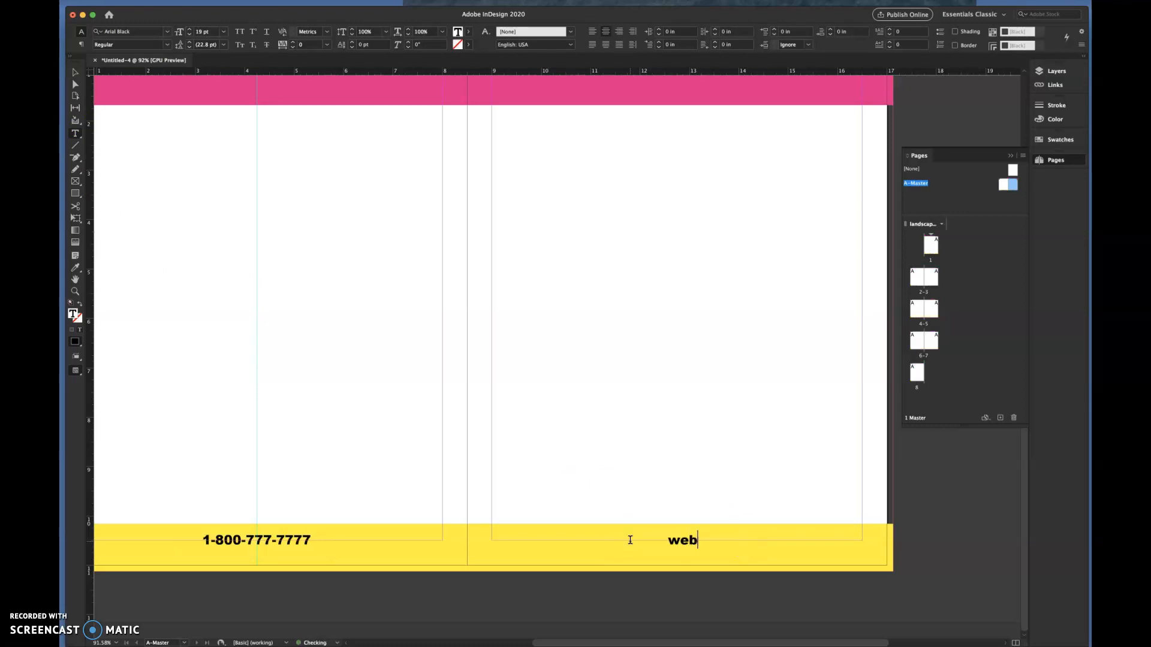
type("site.com")
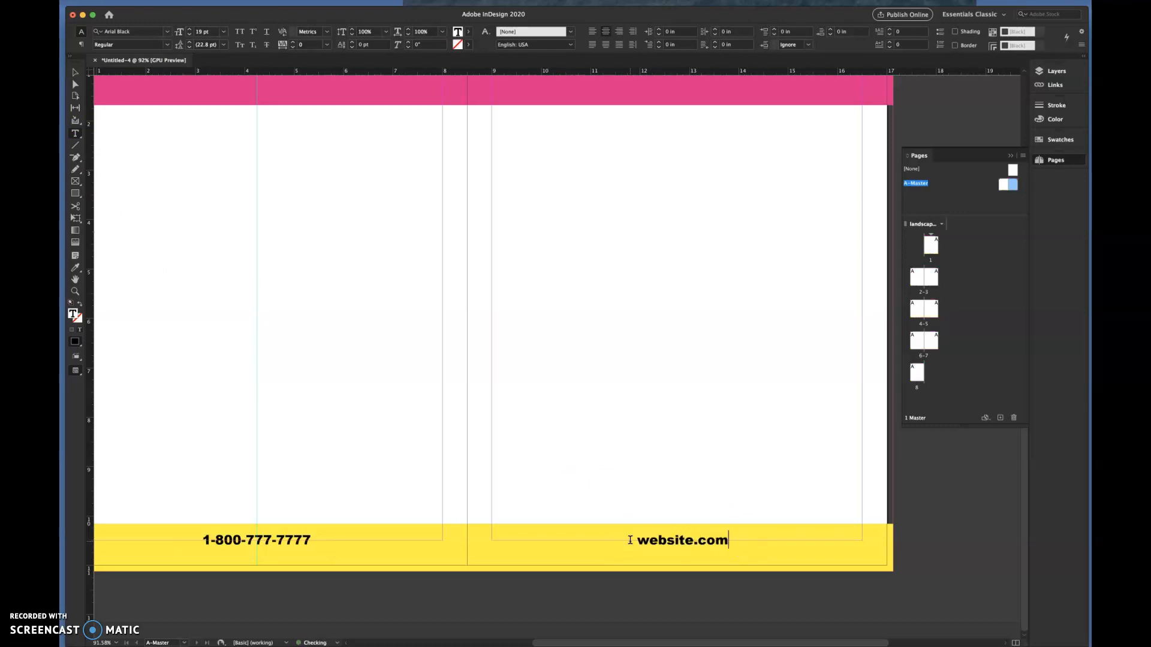
left_click(683, 470)
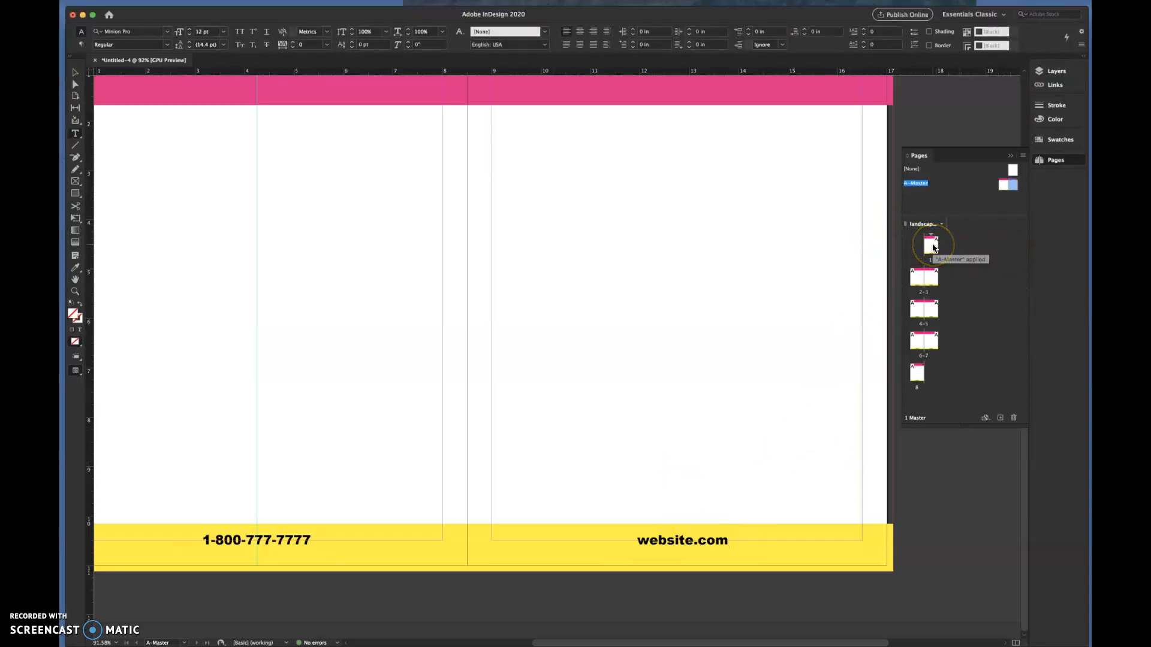
- Go to page 1 and look through the spreads to page 8 and back to examine the headers and footers
double_click(933, 247)
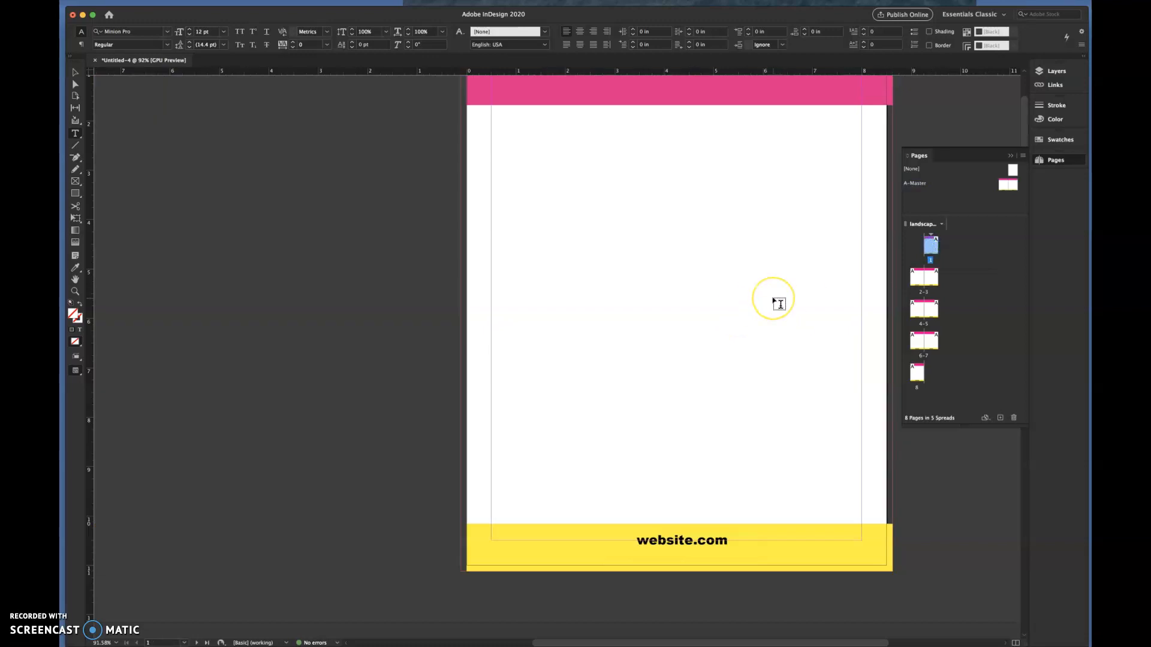
scroll(778, 304, "down", 10)
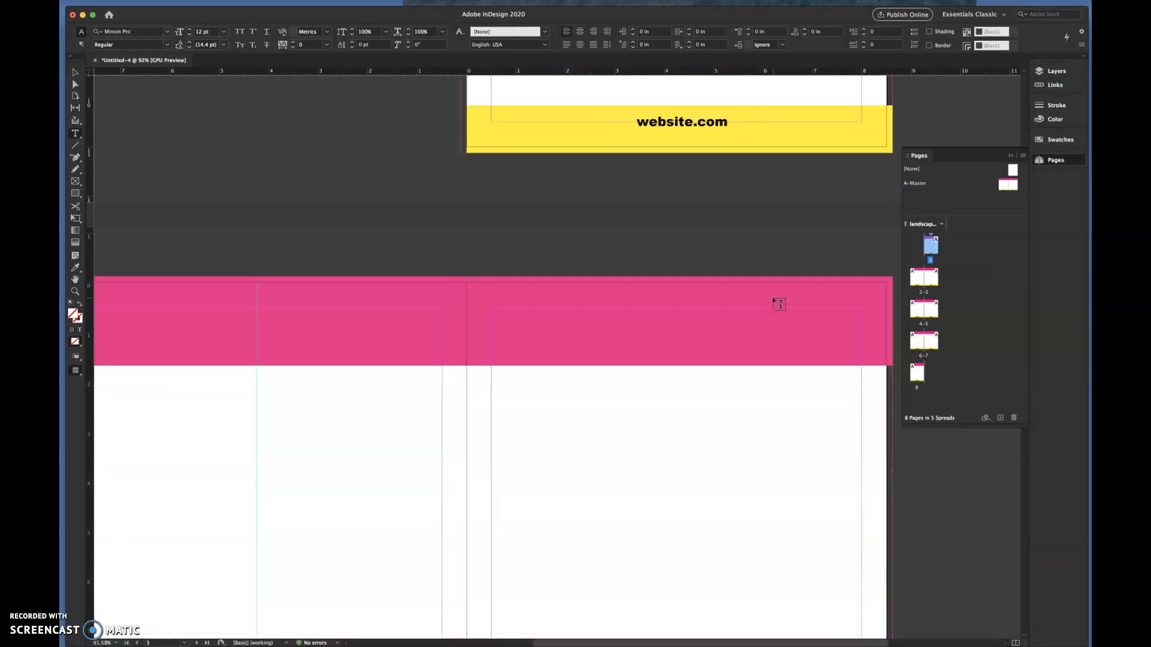
scroll(778, 304, "down", 13)
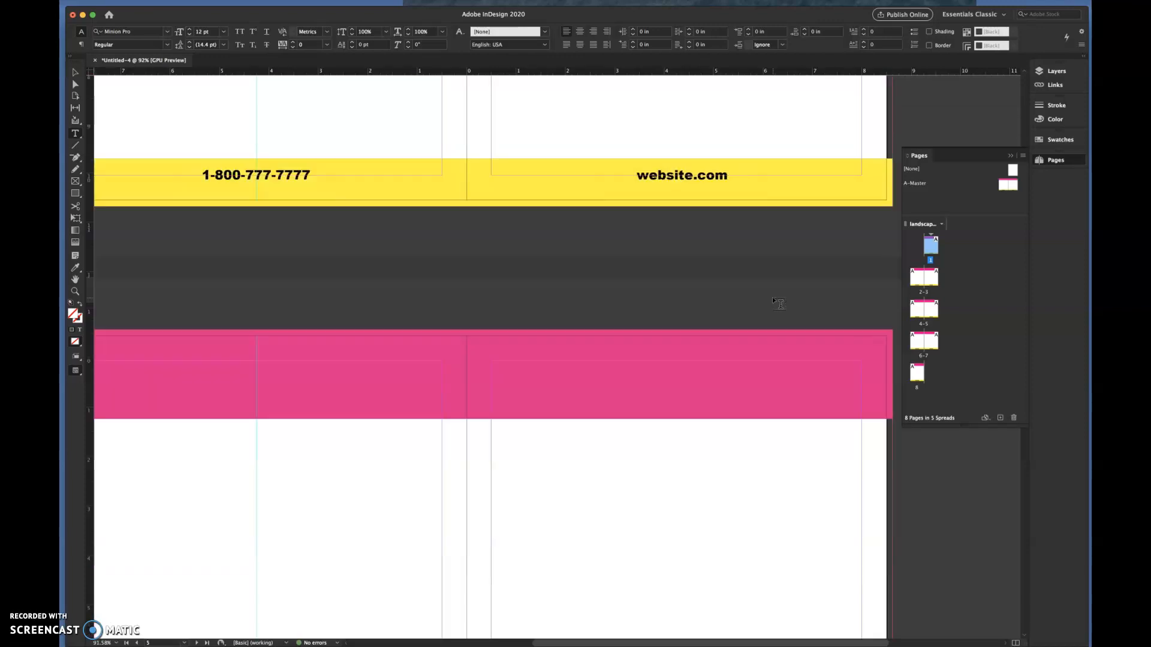
scroll(778, 304, "down", 12)
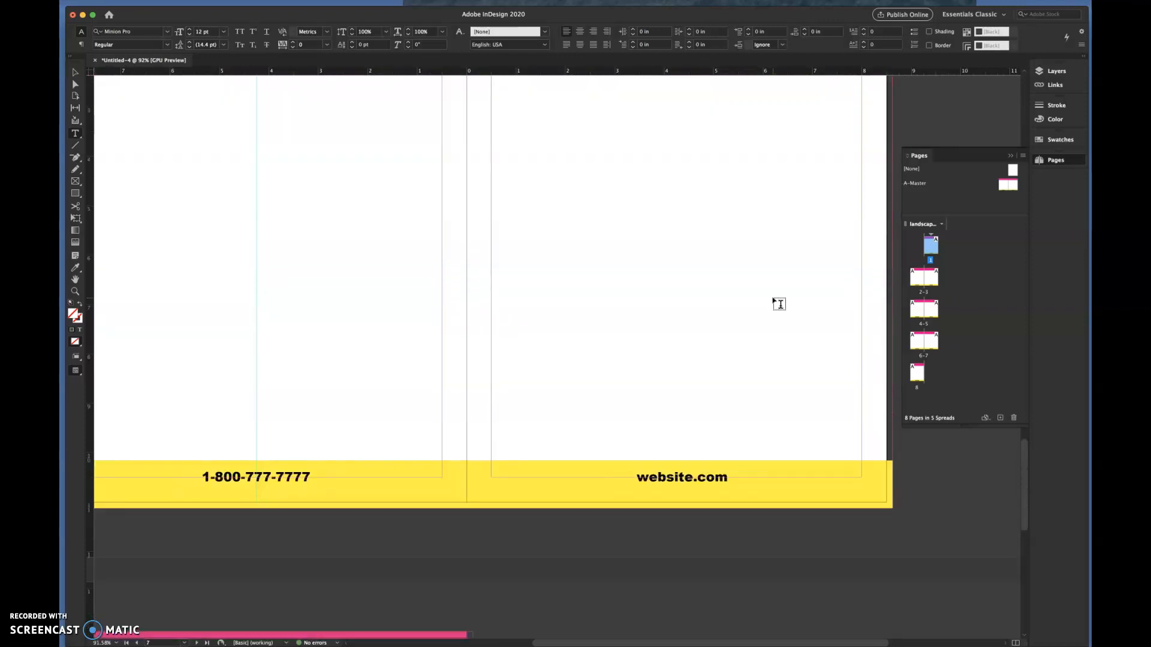
scroll(778, 304, "down", 4)
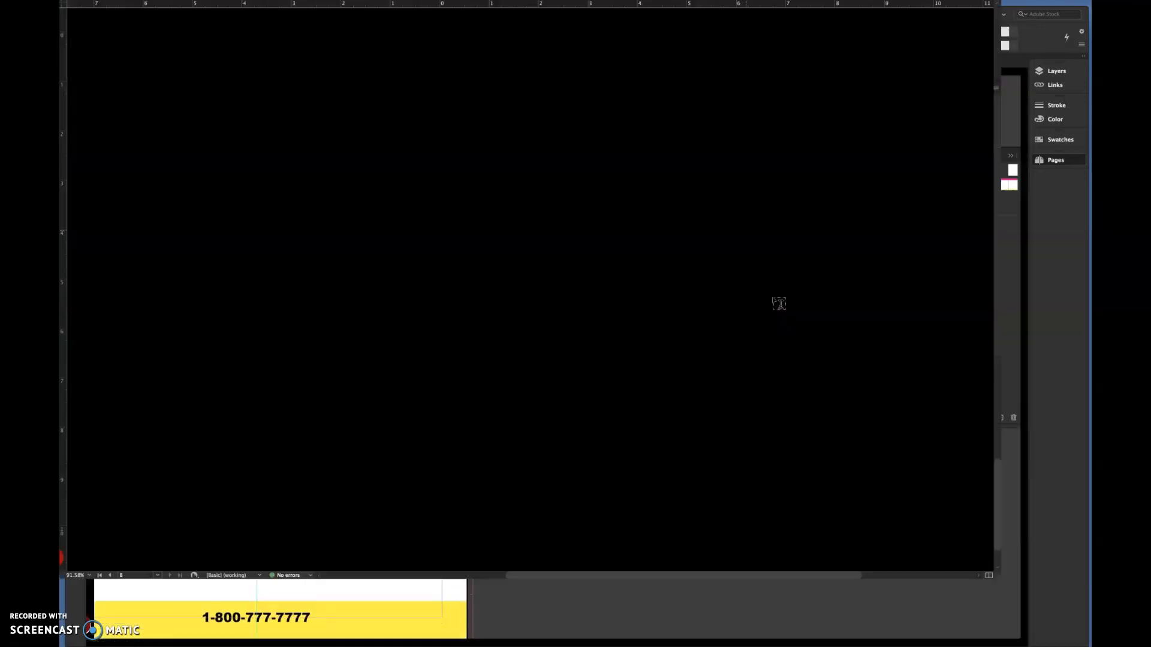
scroll(778, 304, "up", 15)
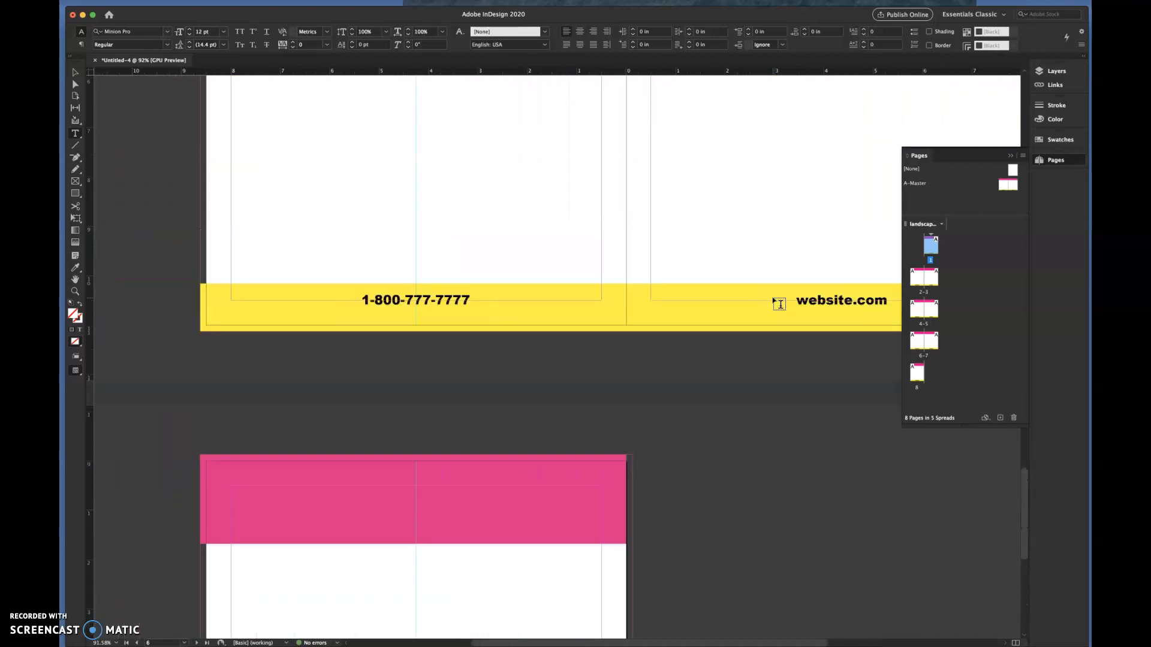
scroll(778, 304, "up", 10)
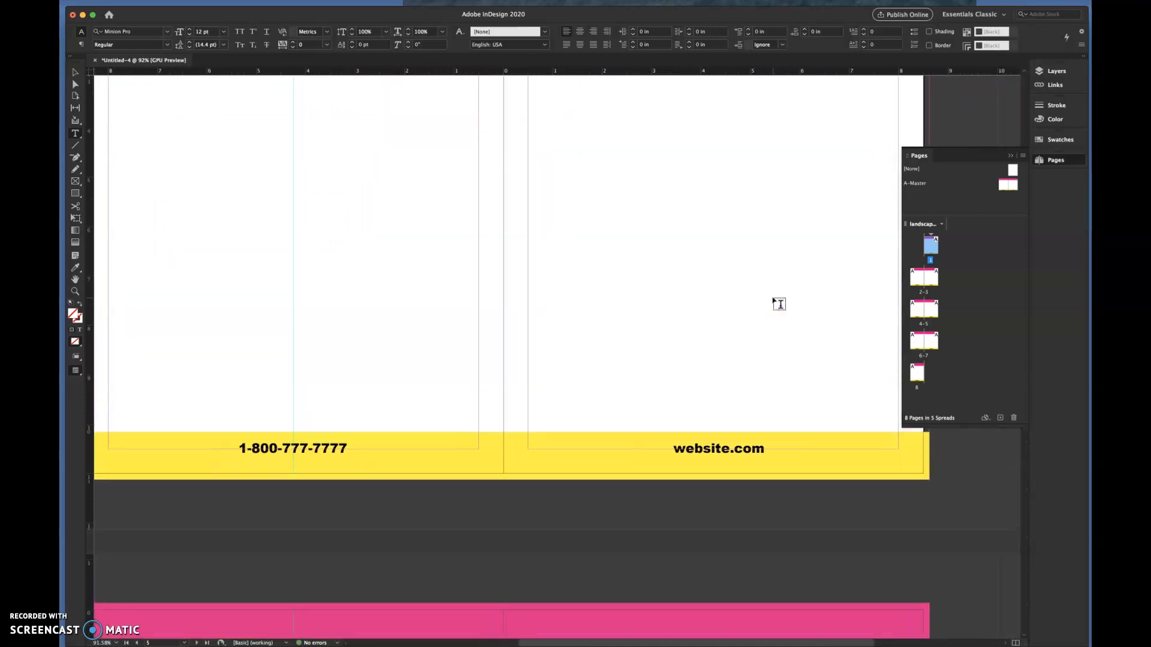
scroll(778, 304, "up", 10)
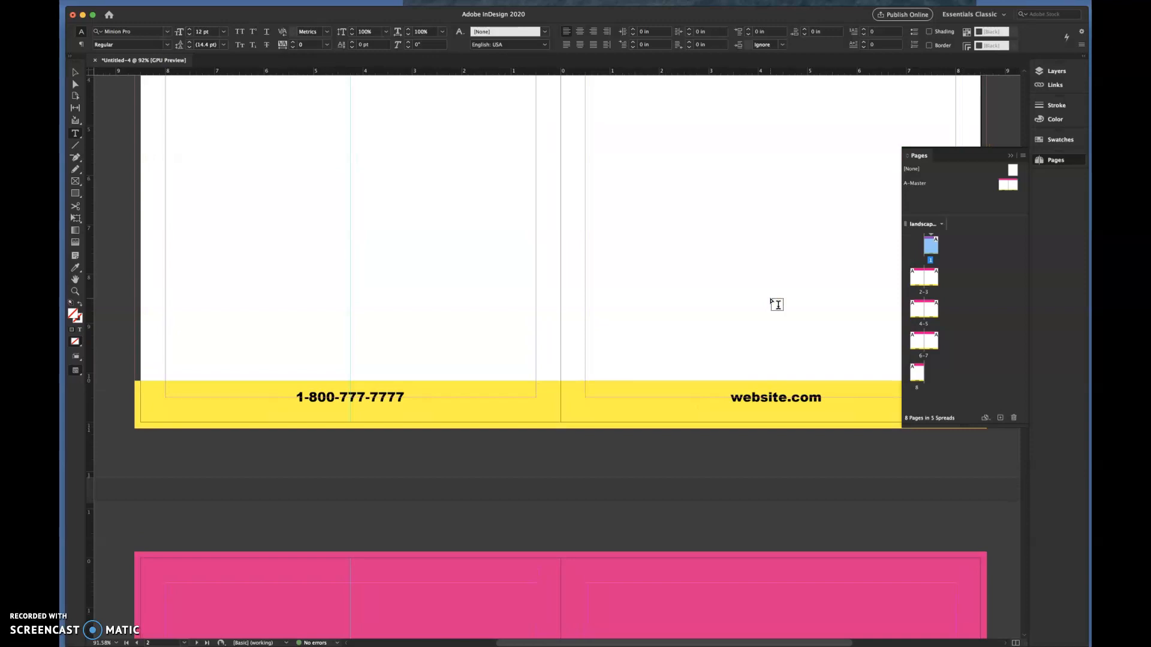
- Go to spread 2-3 and try to select the header, footer and phone number directly on page 2
left_click(942, 290)
left_click(916, 277)
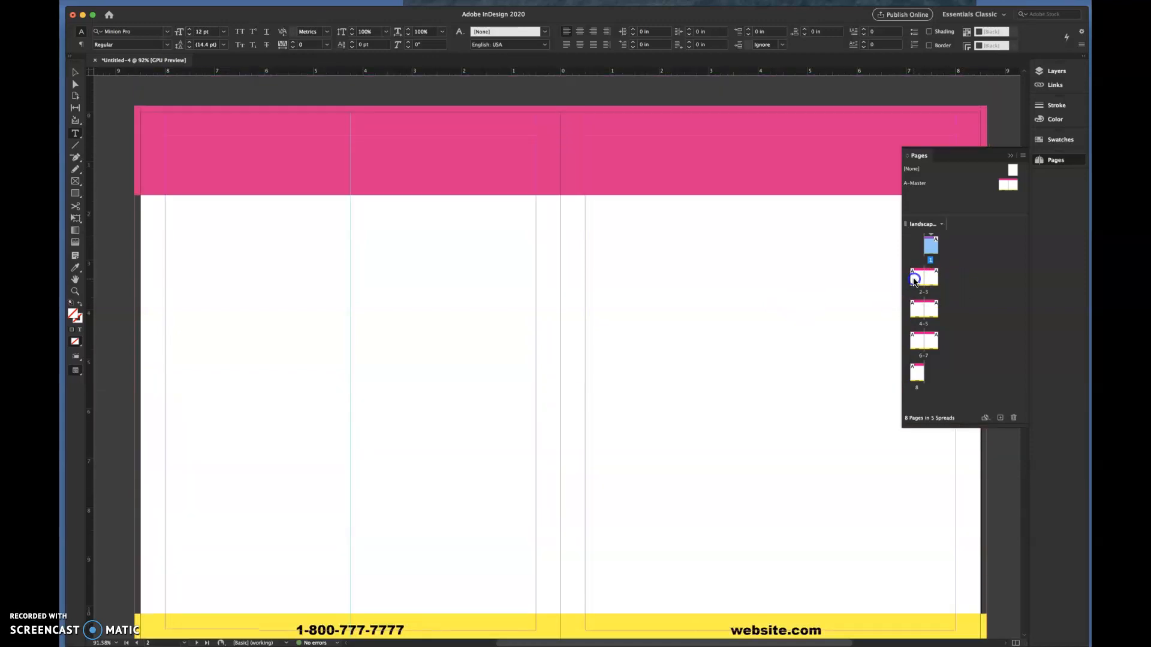
left_click(197, 643)
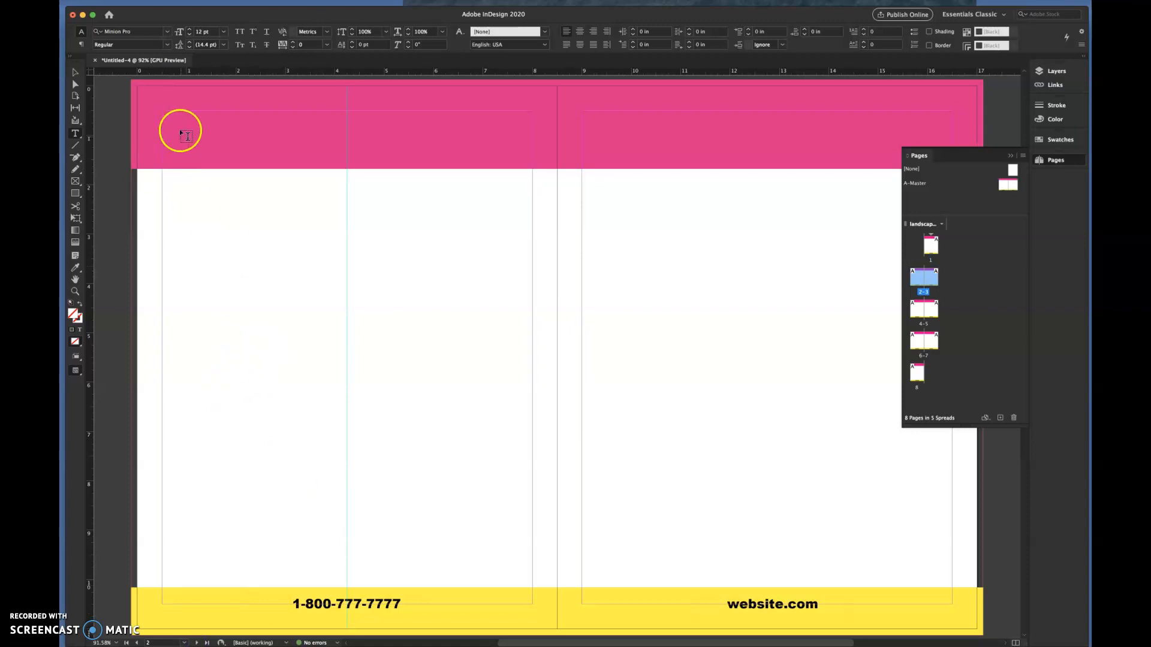
left_click(75, 73)
left_click_drag(121, 151, 193, 212)
left_click_drag(125, 158, 180, 199)
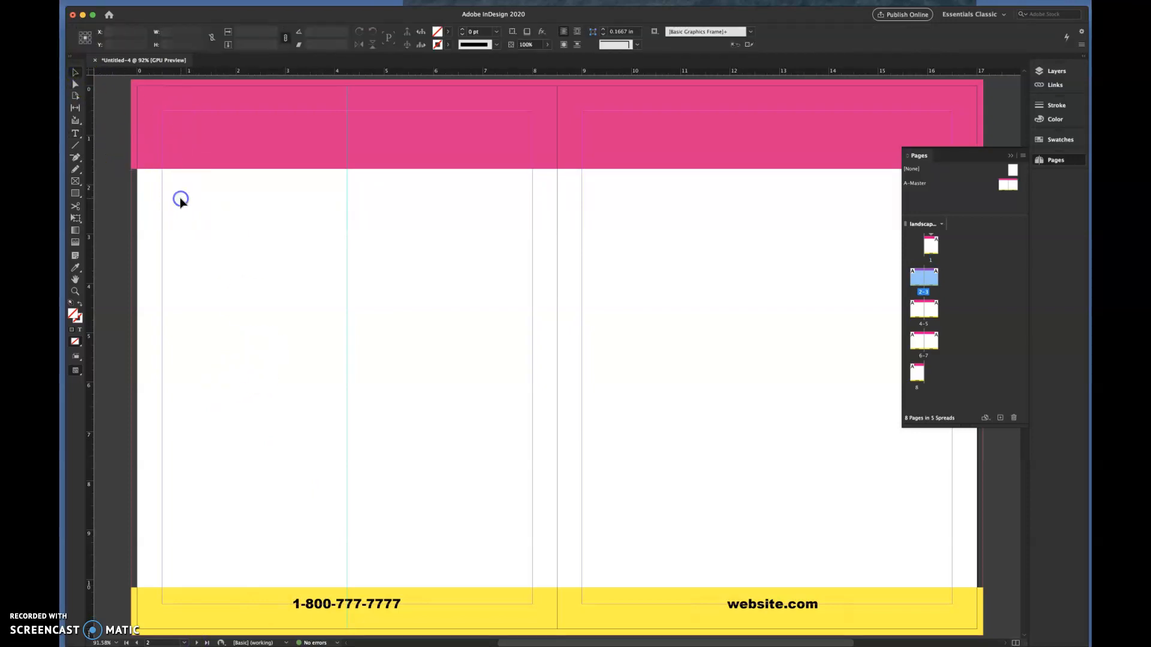
left_click(397, 612)
left_click_drag(393, 596, 401, 622)
left_click_drag(444, 555, 510, 633)
left_click_drag(495, 570, 533, 633)
- On A-Master, change the left page's footer fill to the cyan swatch C=100 M=0 Y=0 K=0
double_click(1007, 187)
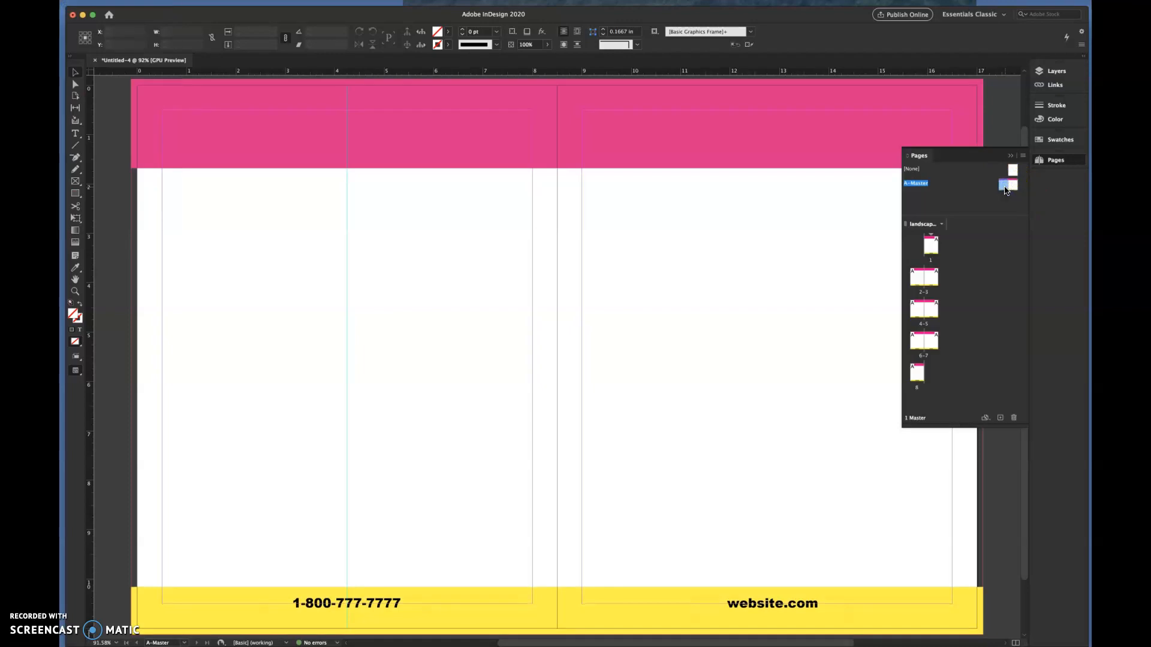
left_click(162, 621)
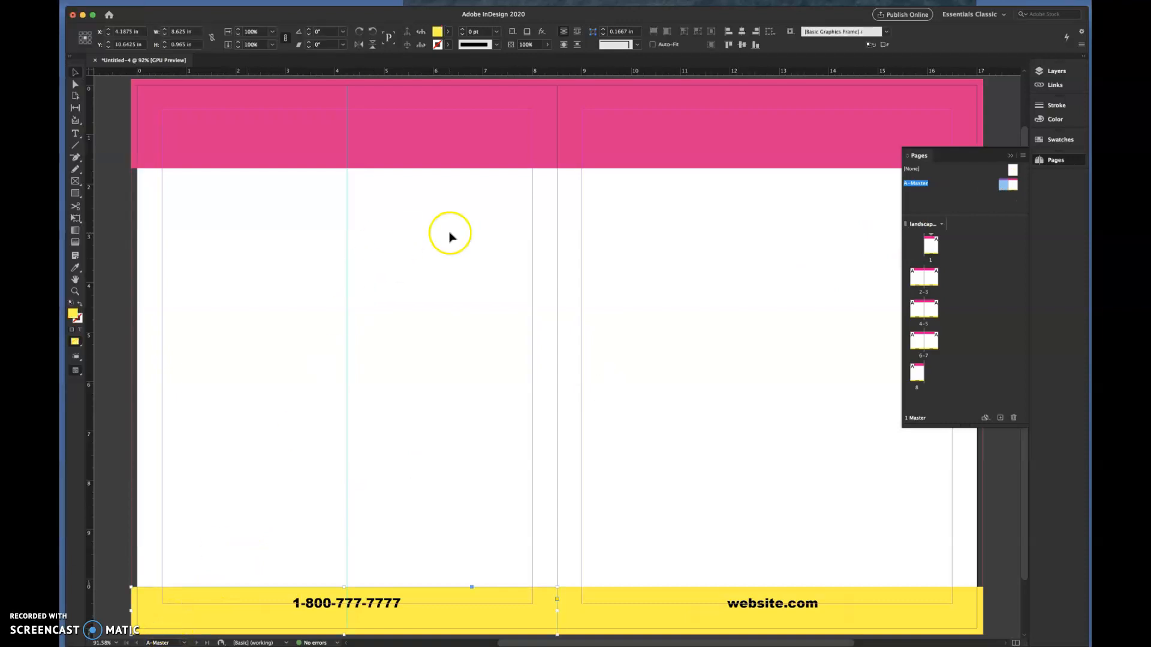
left_click(448, 33)
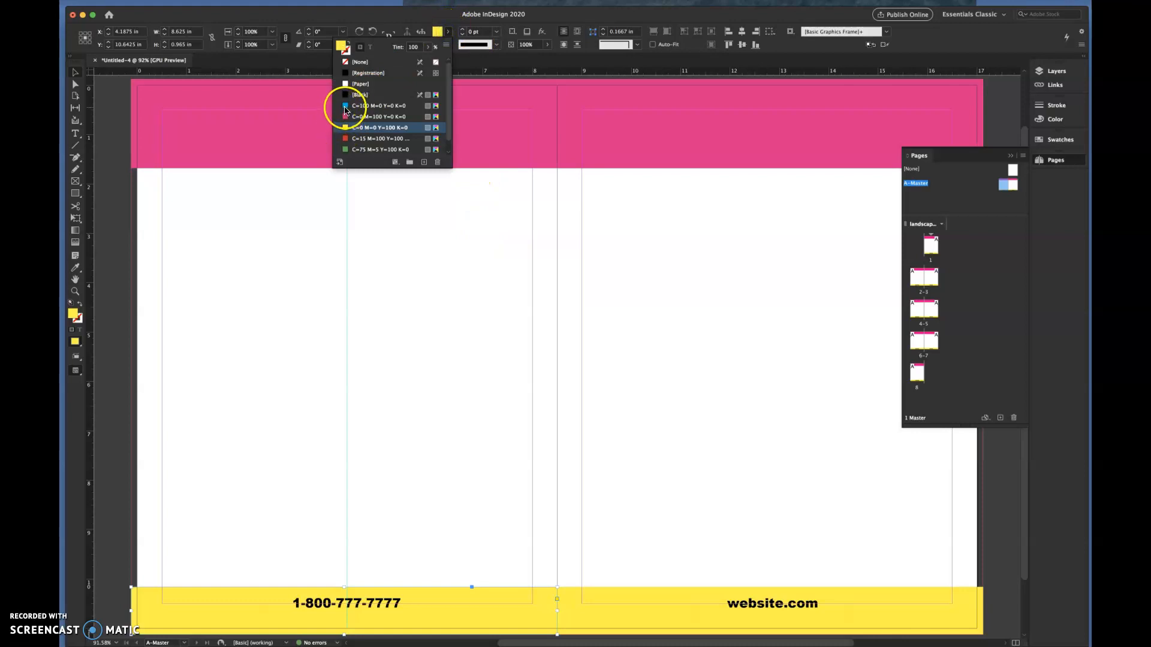
left_click(341, 106)
left_click(344, 298)
left_click(796, 444)
- Page from page 1 to page 8 and back to spread 2-3 to examine the footer colours on left and right pages
double_click(930, 244)
left_click(916, 280)
left_click(694, 398)
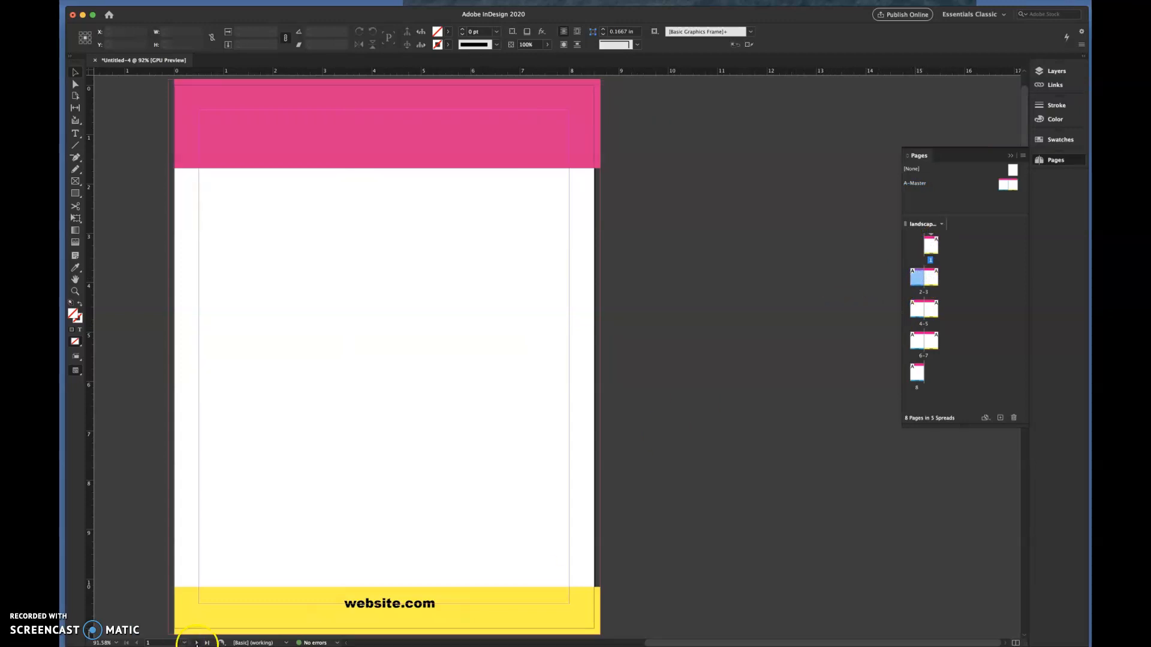
left_click(197, 642)
left_click(197, 642)
left_click(196, 643)
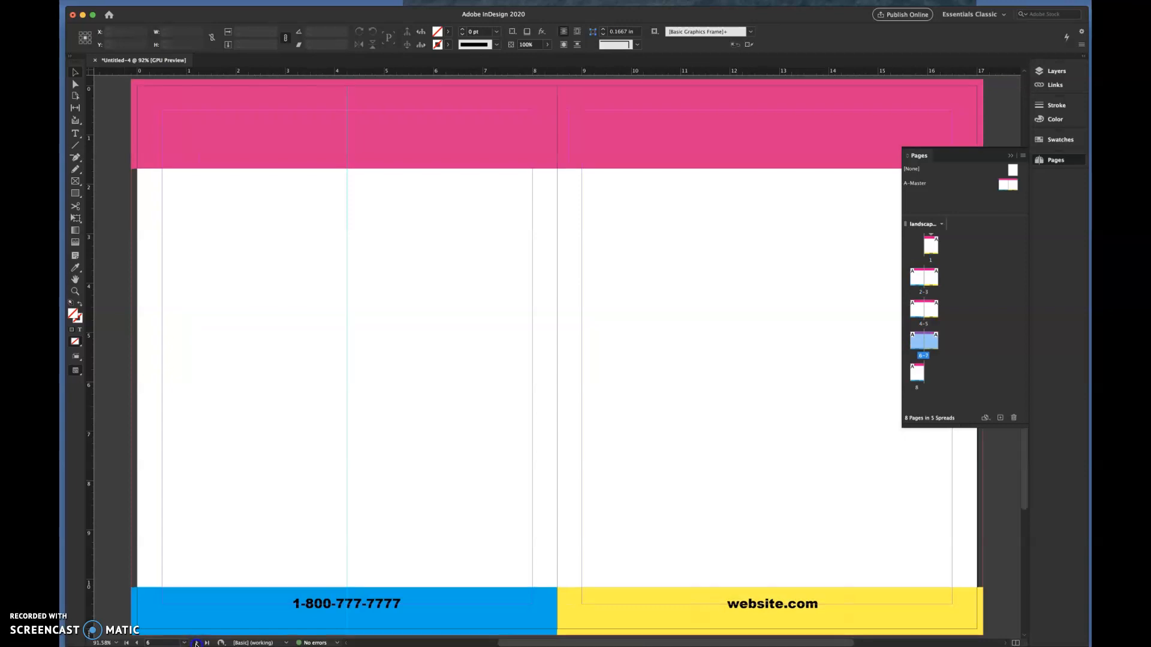
left_click(196, 643)
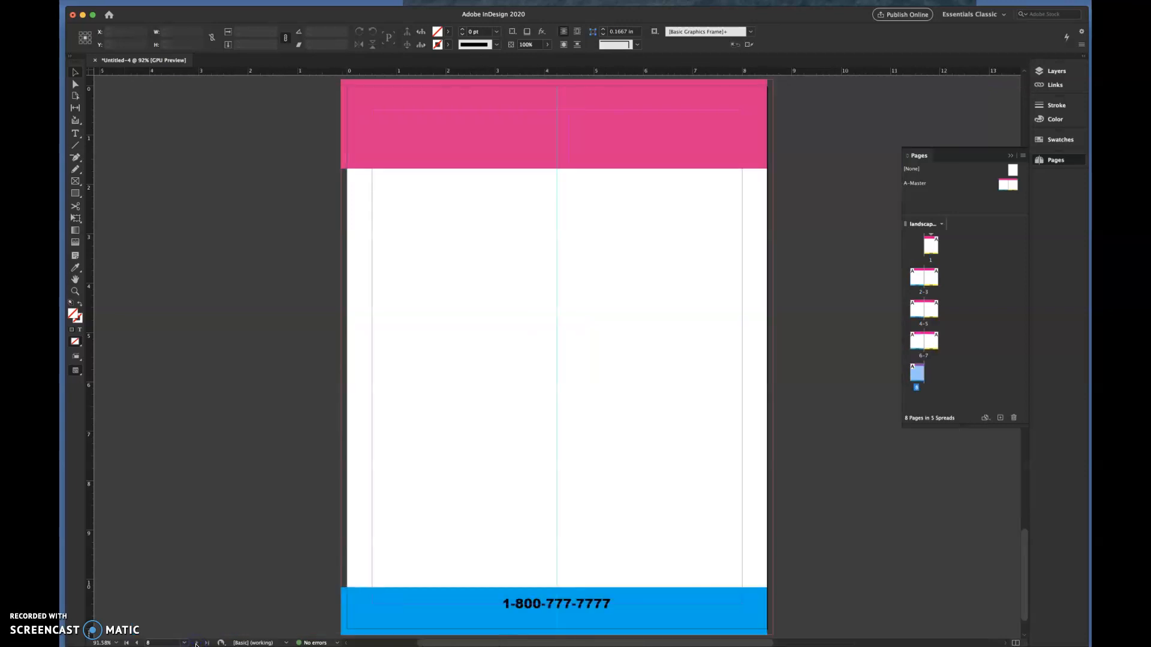
left_click(138, 643)
left_click(138, 642)
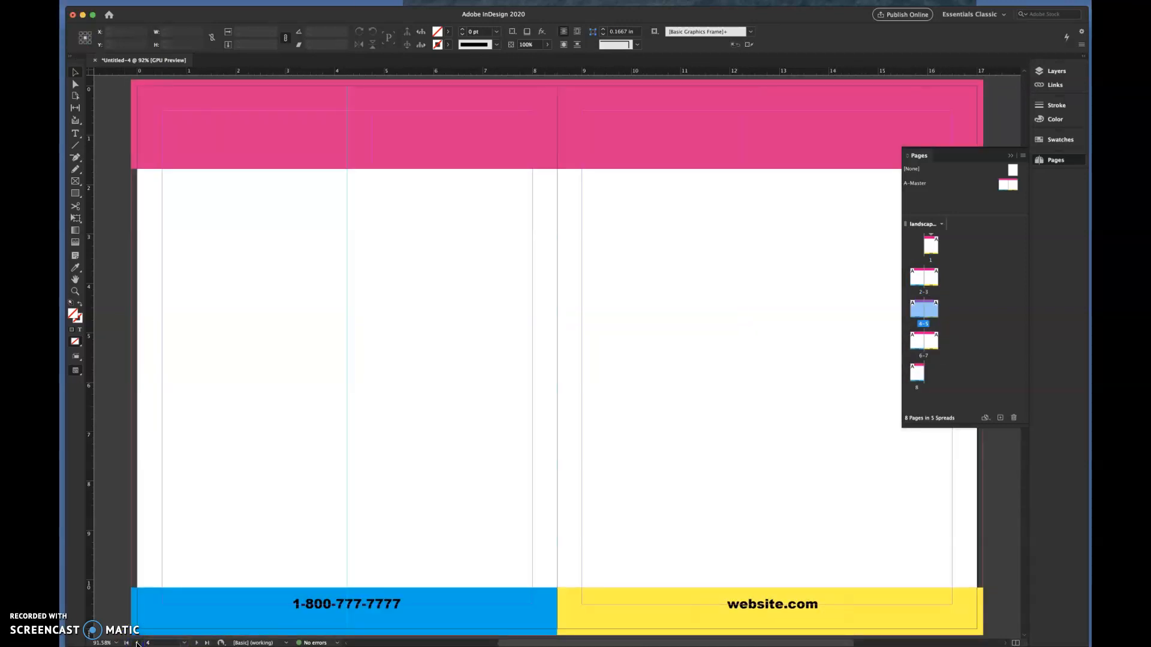
left_click(138, 643)
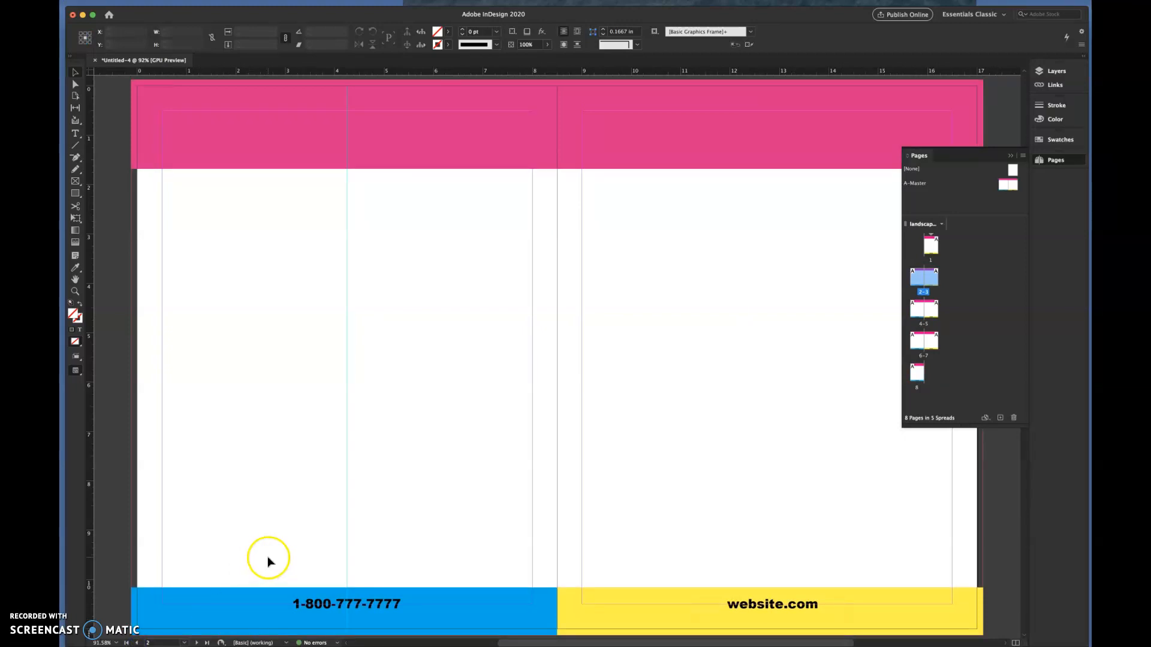
scroll(486, 547, "right", 2)
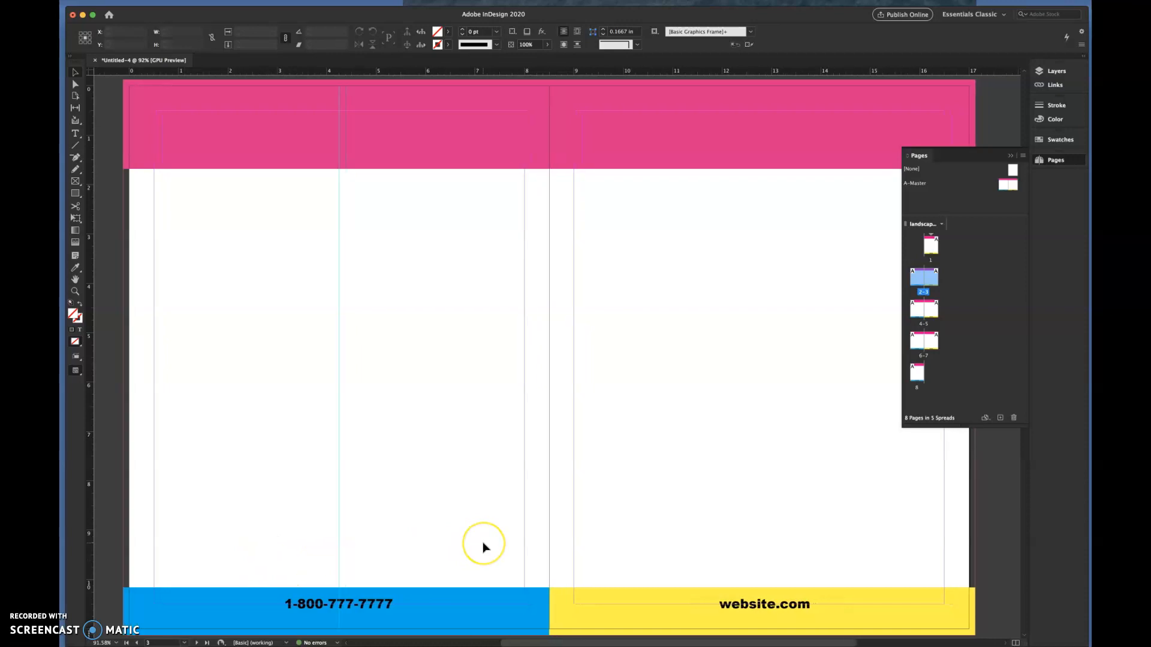
scroll(486, 548, "left", 1)
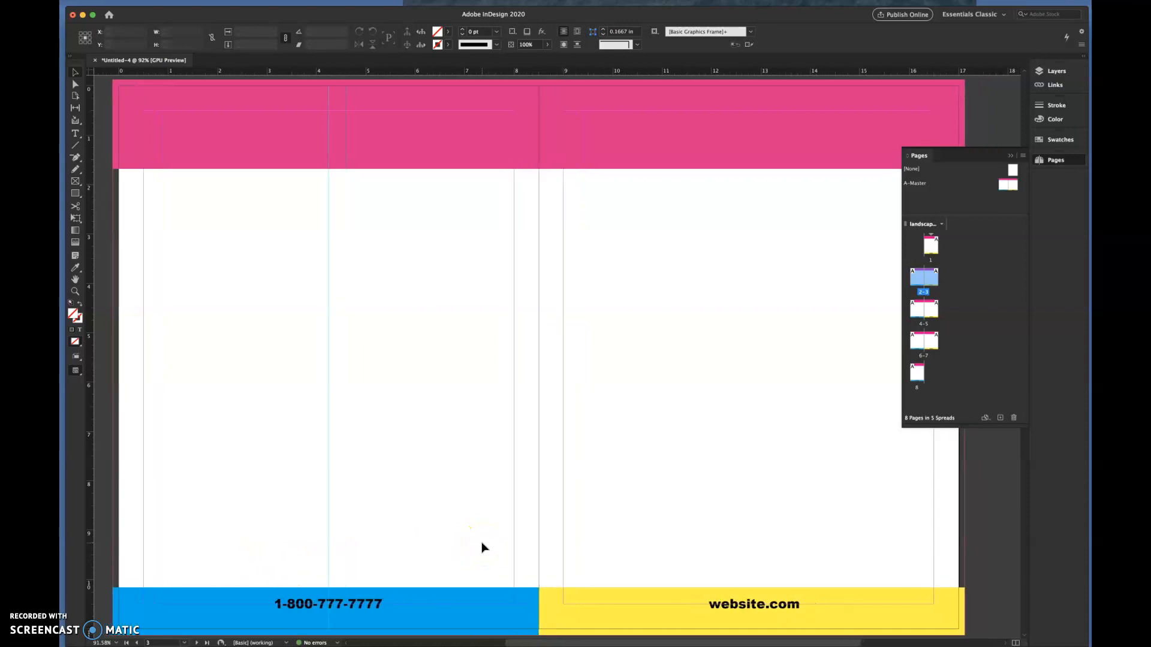